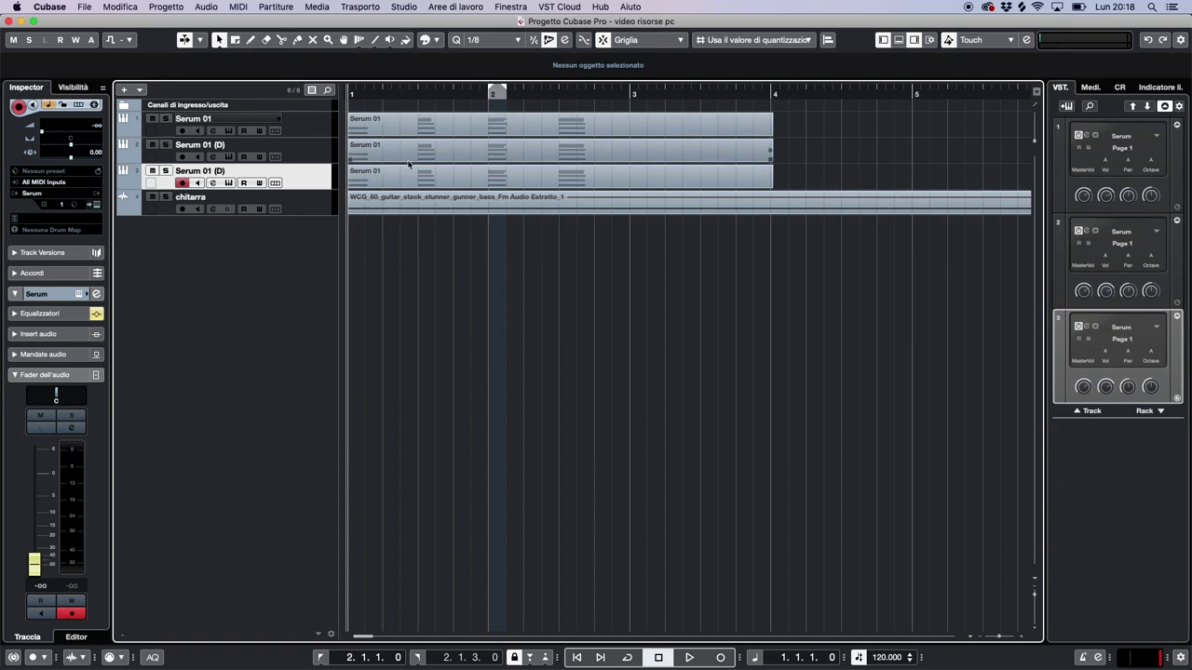
# Play the project from the start while checking the average audio processing load, then stop playback.
pyautogui.press('space')
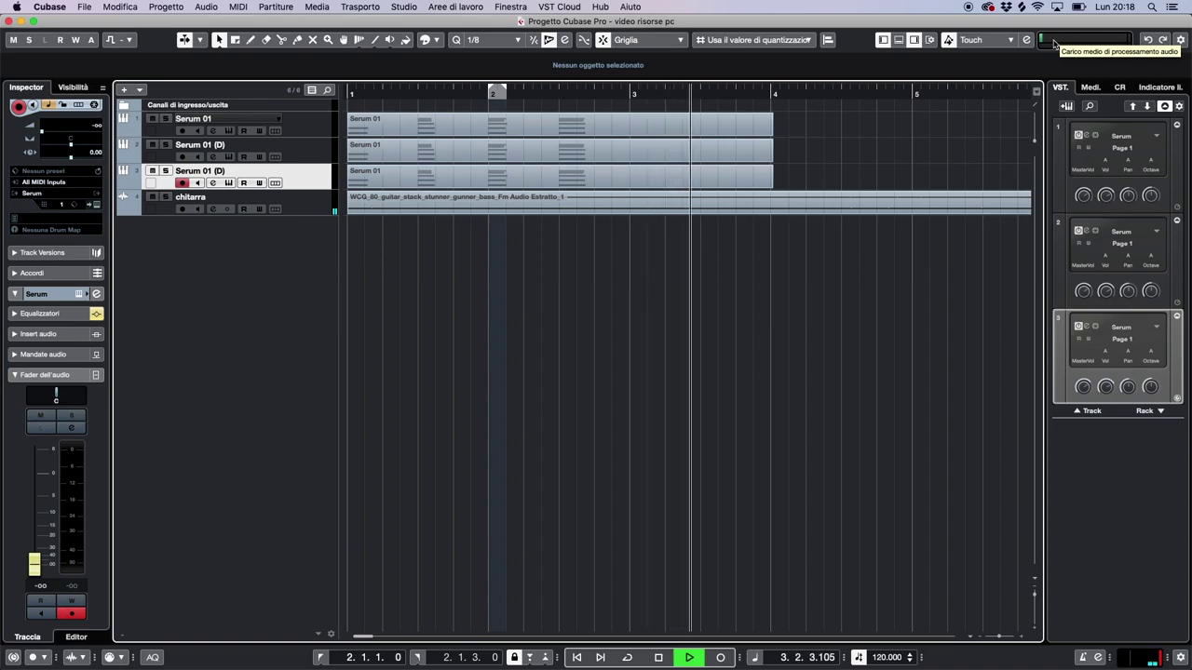
pyautogui.press('space')
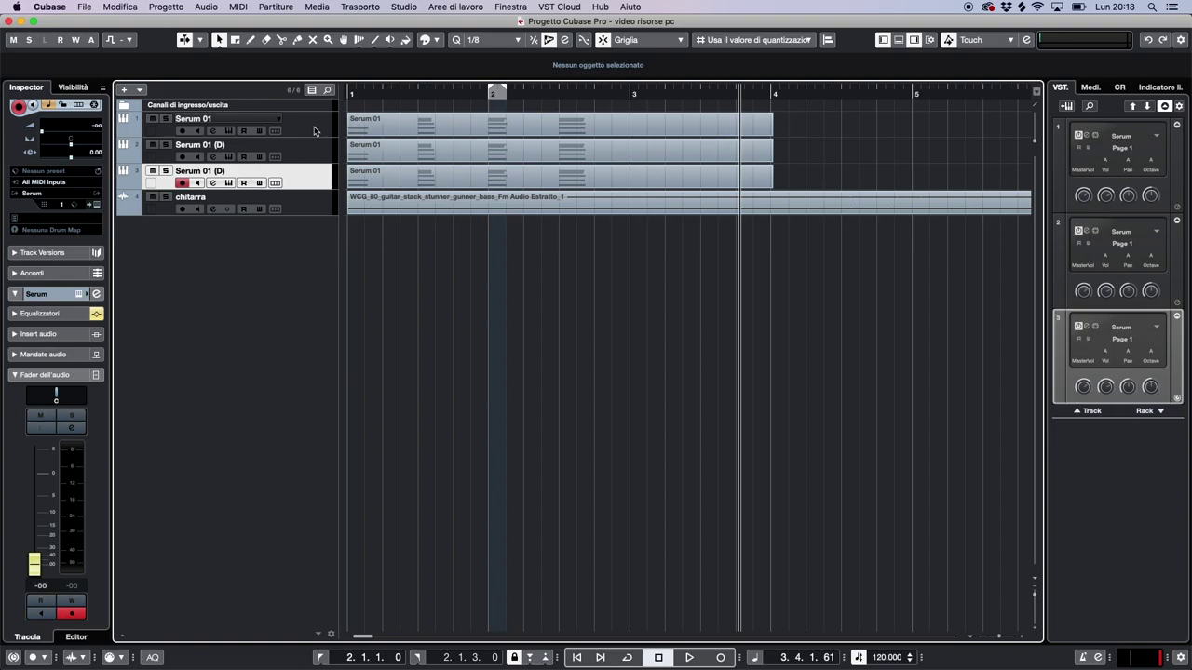
# Select the first Serum 01 track and freeze its Serum instrument only, without the channels.
pyautogui.click(329, 202)
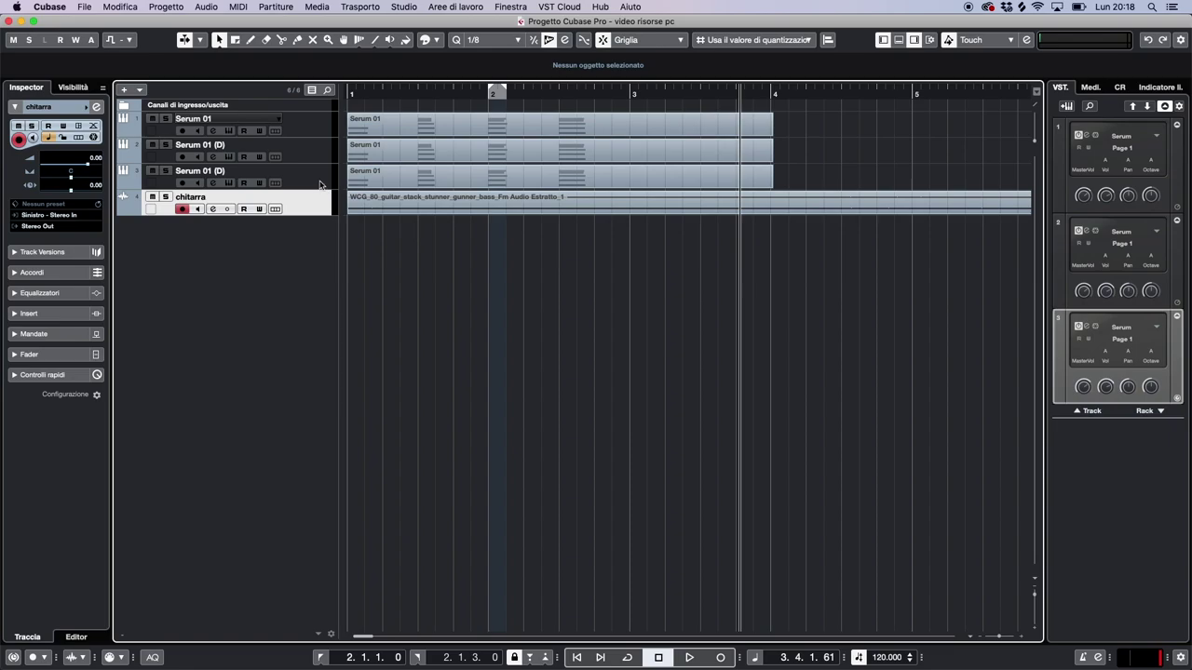
pyautogui.click(320, 182)
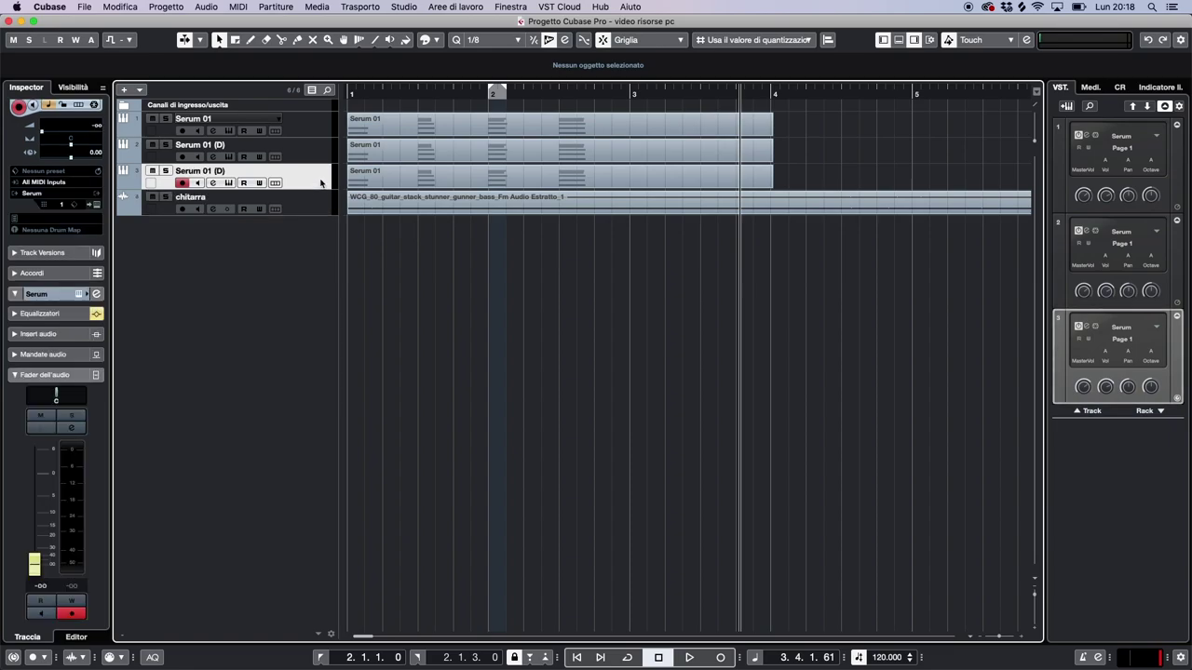
pyautogui.click(315, 135)
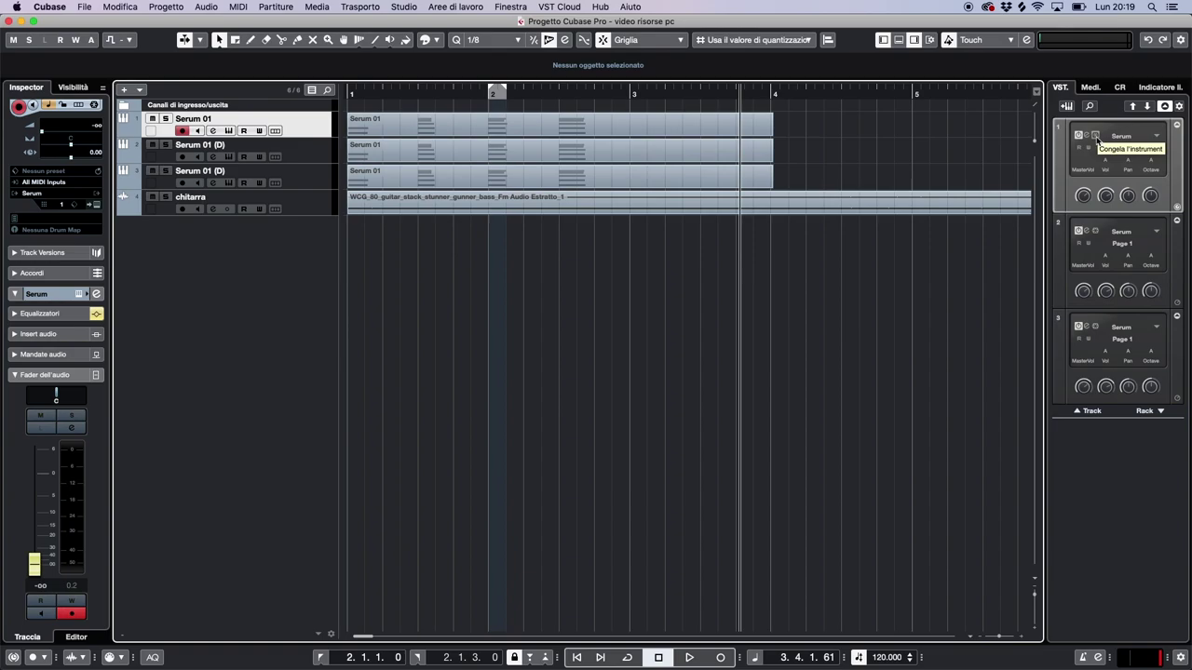
pyautogui.click(1095, 137)
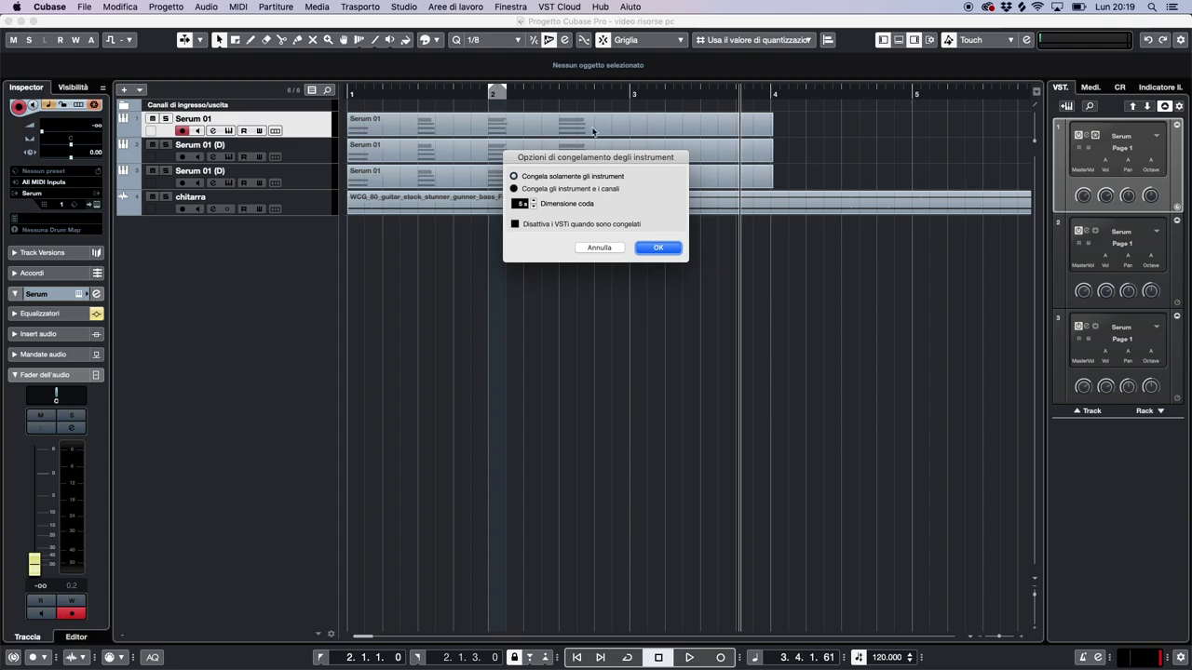
pyautogui.click(659, 248)
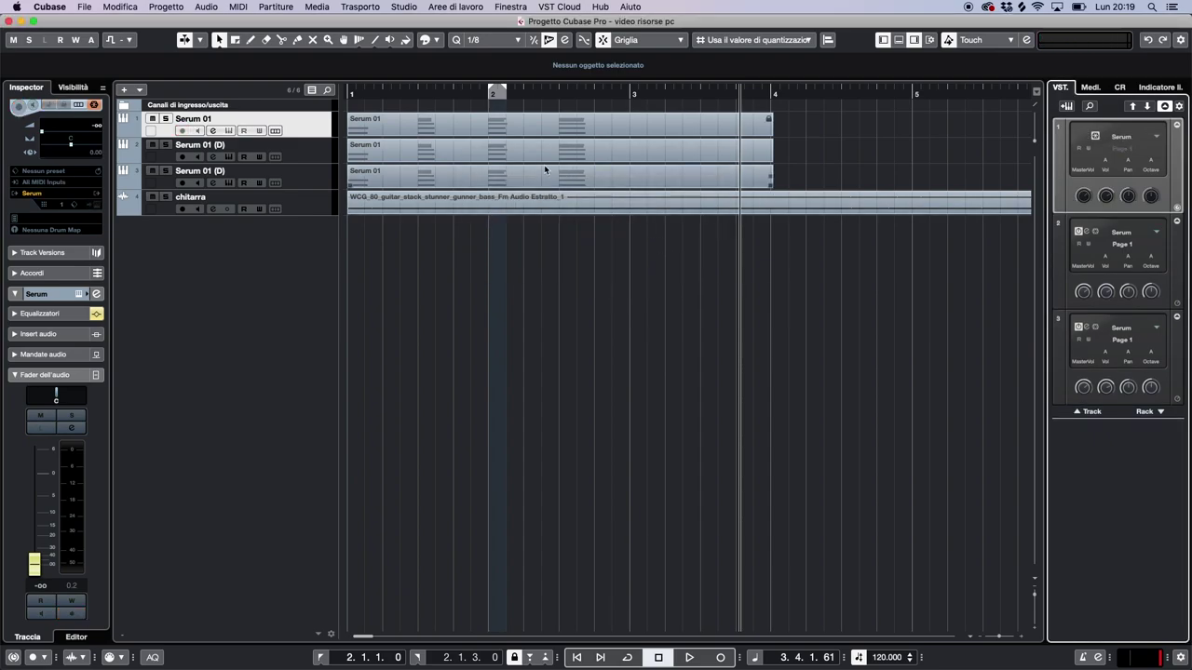
# Return the playhead to the project start and increase the height of the first Serum 01 track.
pyautogui.click(359, 93)
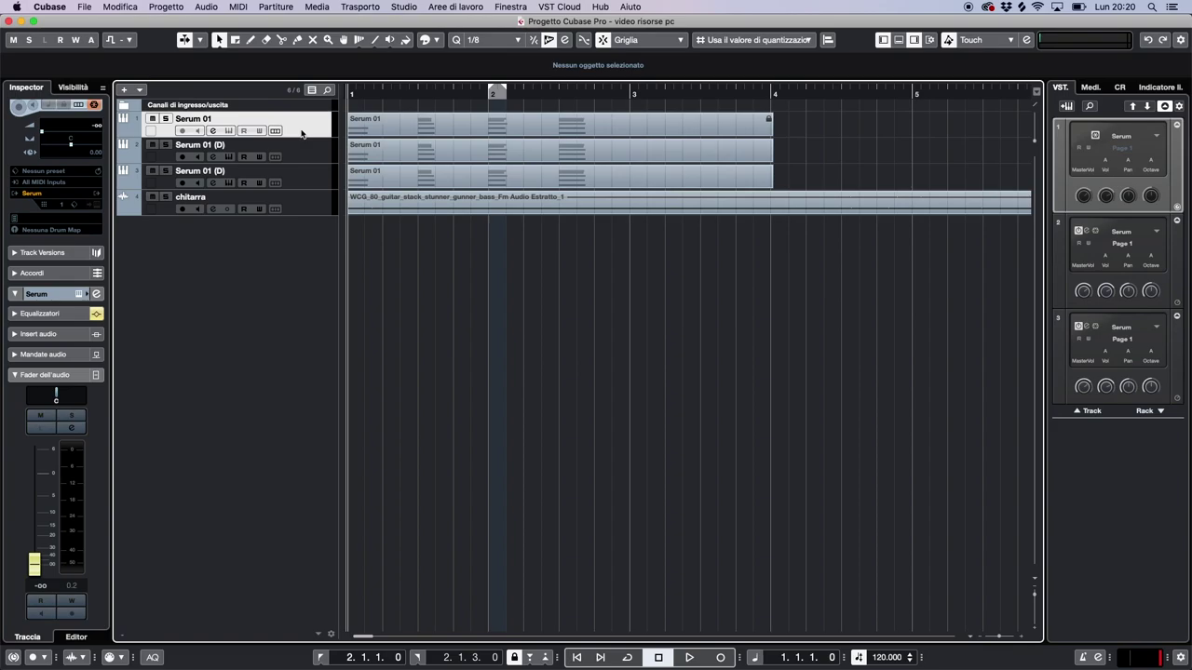
pyautogui.moveTo(302, 136); pyautogui.dragTo(303, 172)
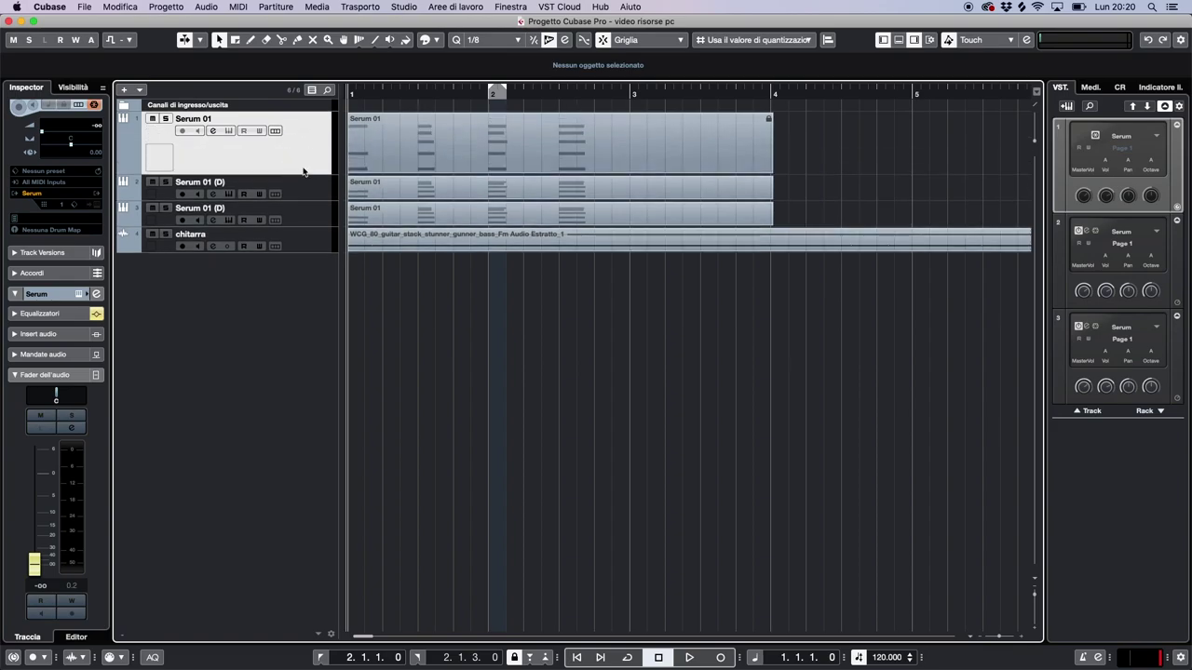
# Compare the locked clip with the second track's clip, opening the unlocked one in the Key Editor and closing it.
pyautogui.click(500, 142)
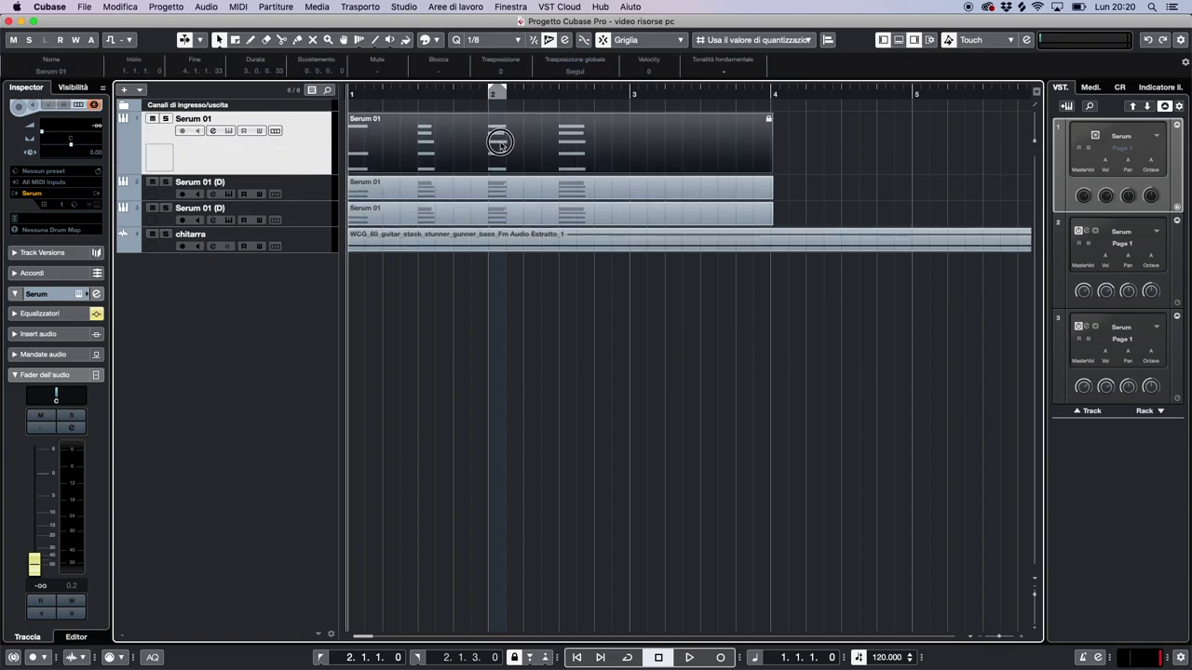
pyautogui.click(506, 190)
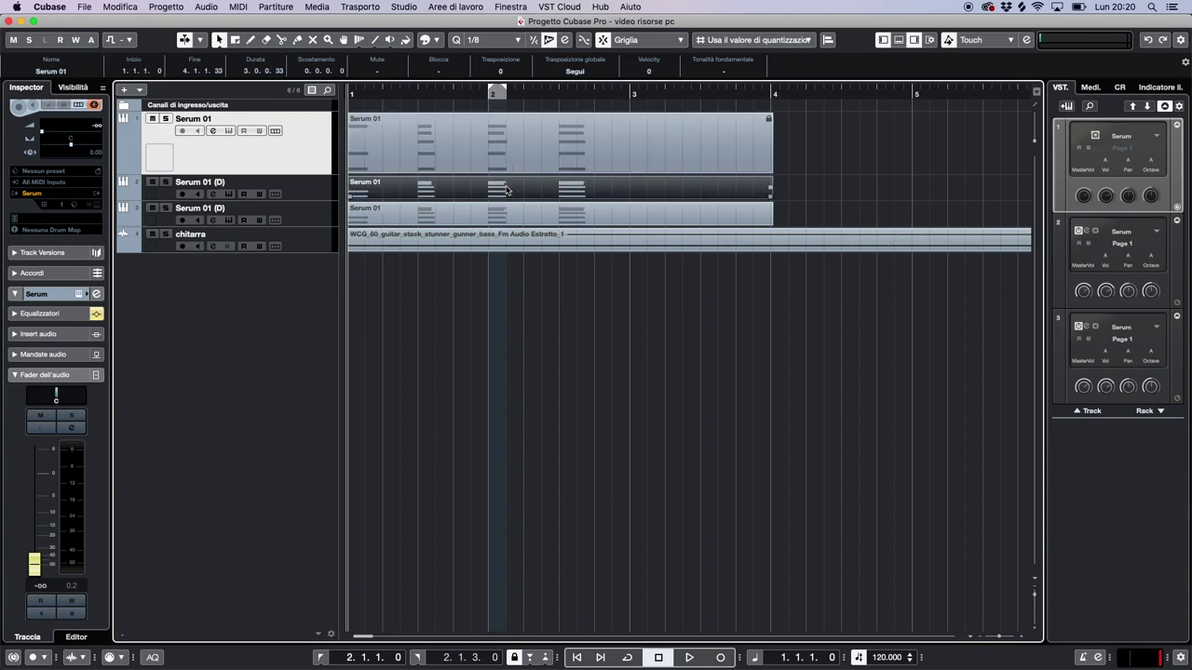
pyautogui.doubleClick(505, 190)
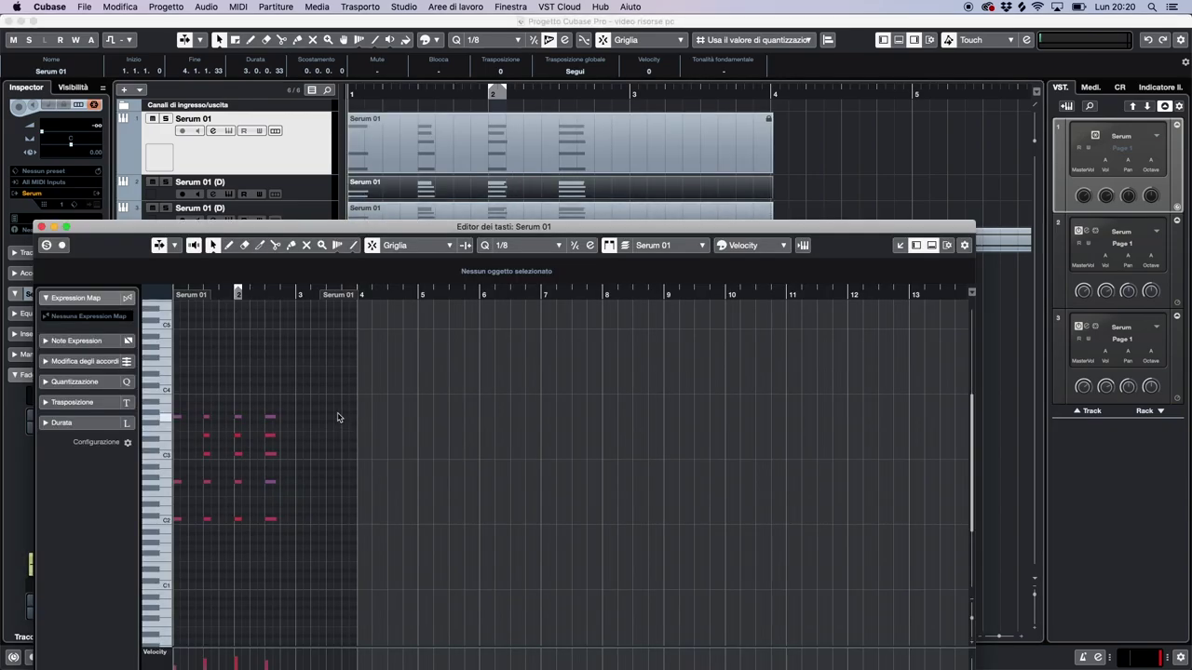
pyautogui.click(41, 226)
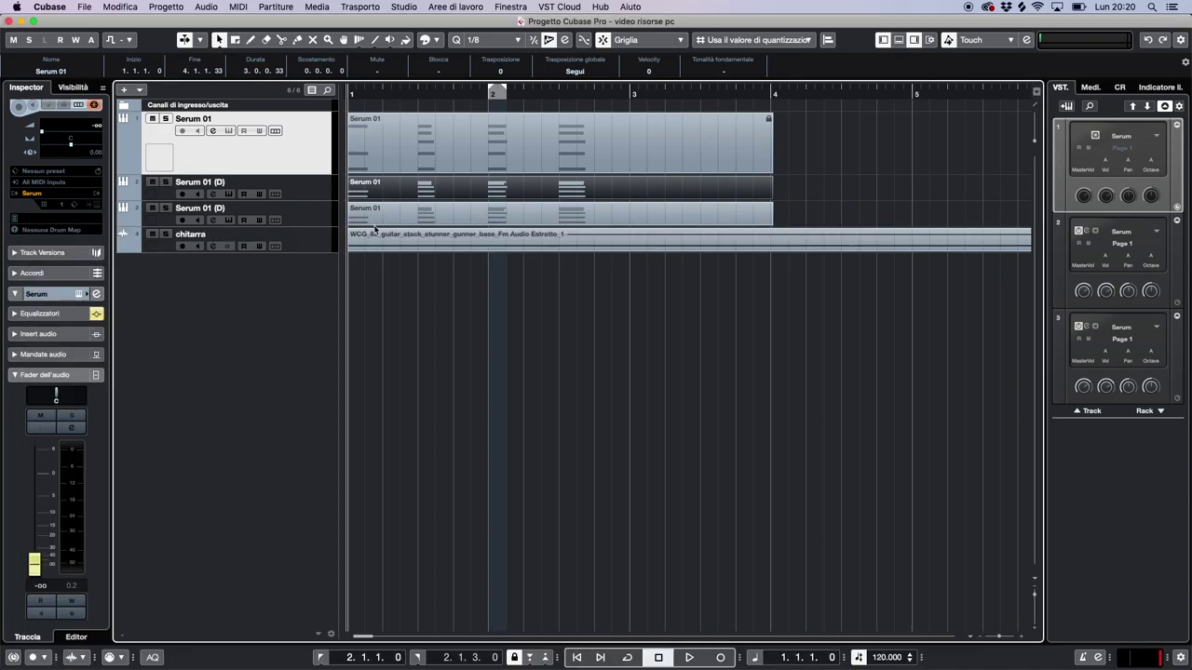
pyautogui.click(594, 160)
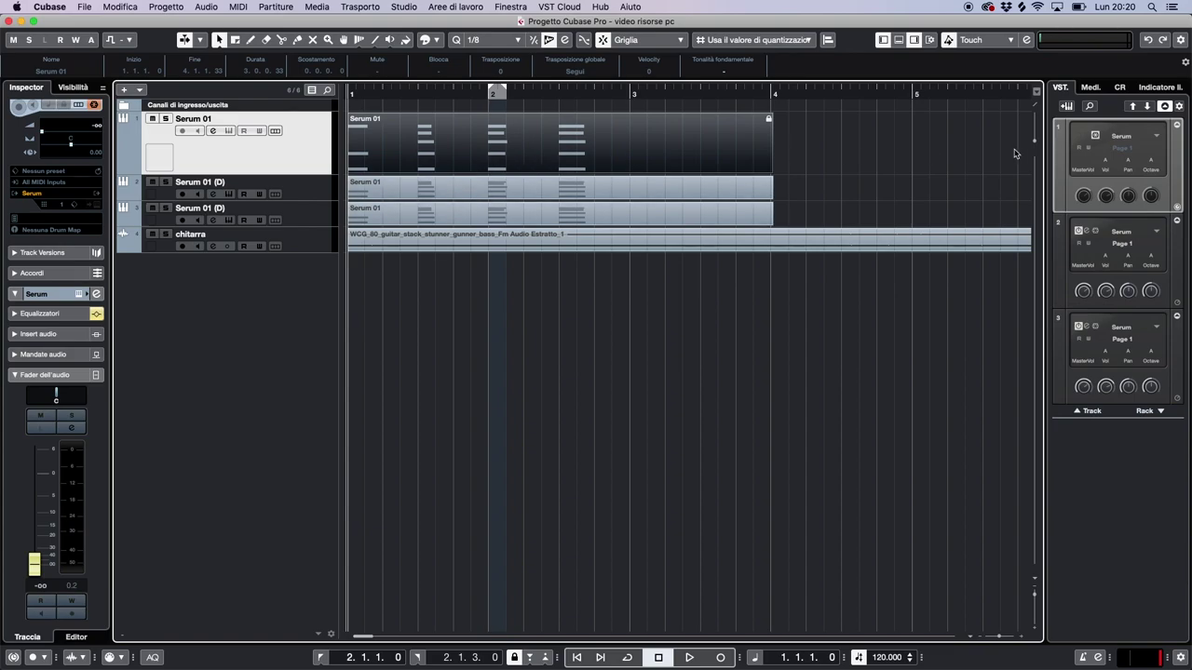
# Unfreeze the first Serum instrument, discarding its freeze files, and freeze it again as instrument only.
pyautogui.click(1095, 135)
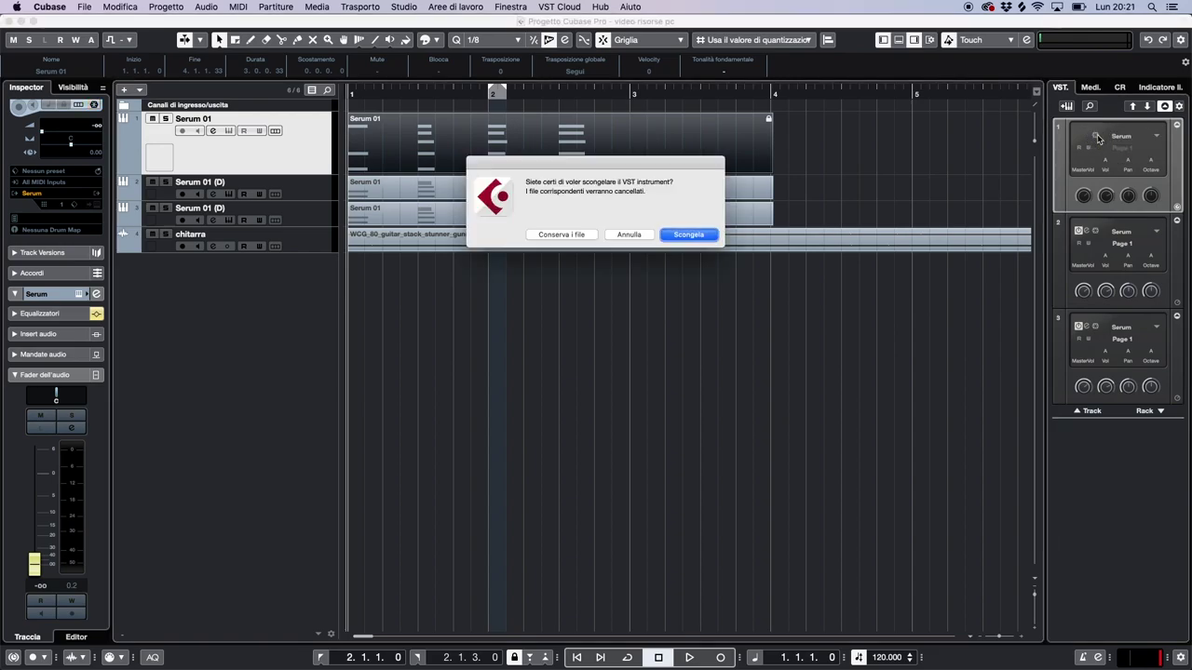
pyautogui.click(700, 235)
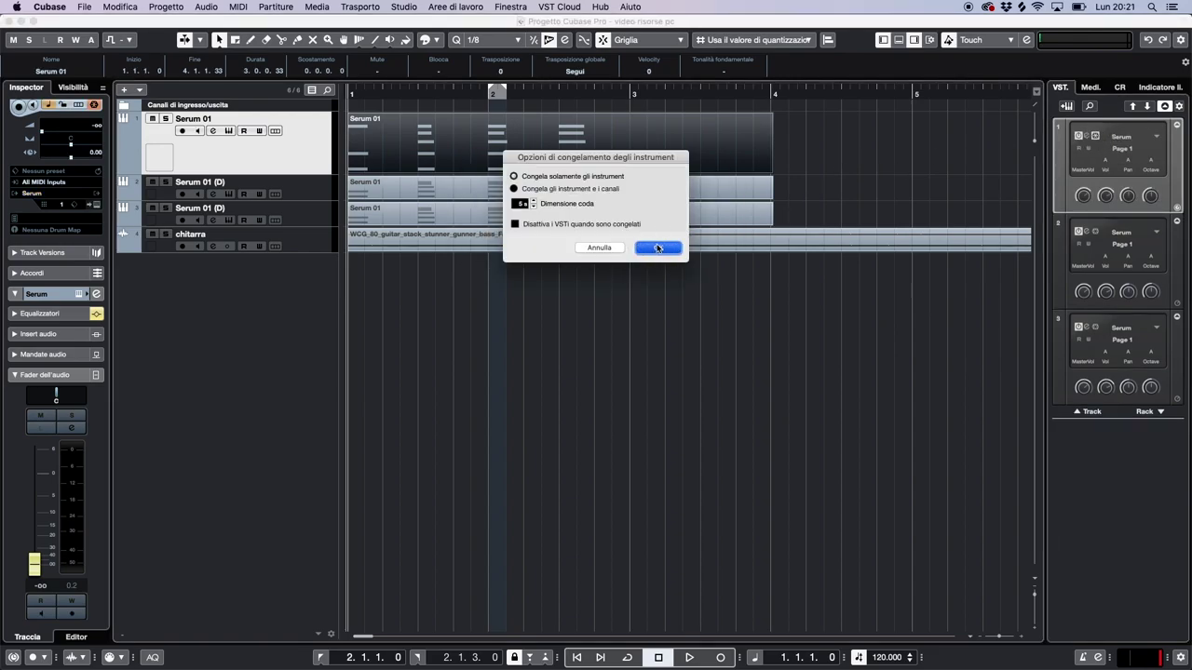
pyautogui.click(658, 248)
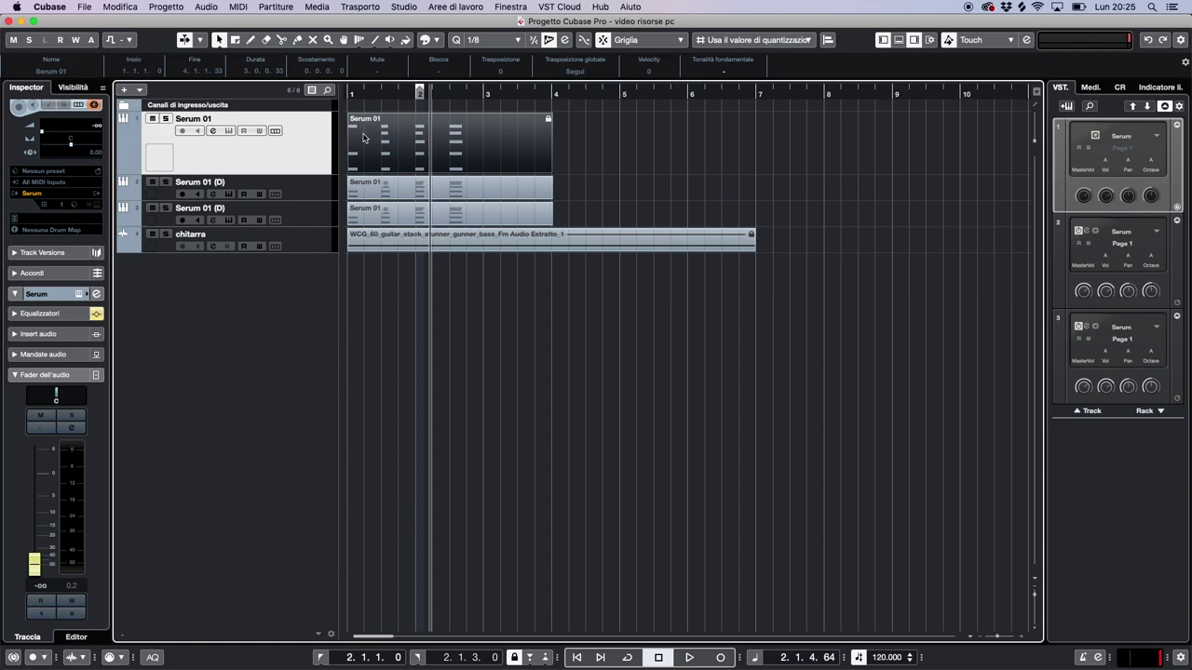
# Select the chitarra track, check its insert slots, and freeze its audio channel with the offered tail size.
pyautogui.click(321, 190)
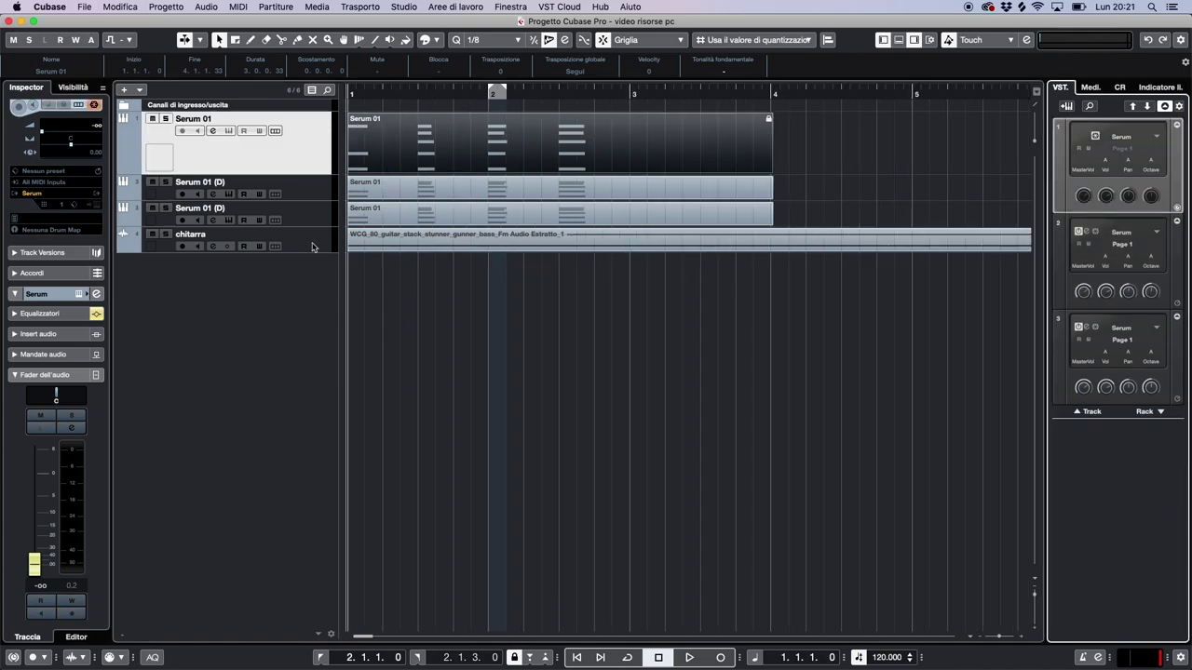
pyautogui.click(312, 246)
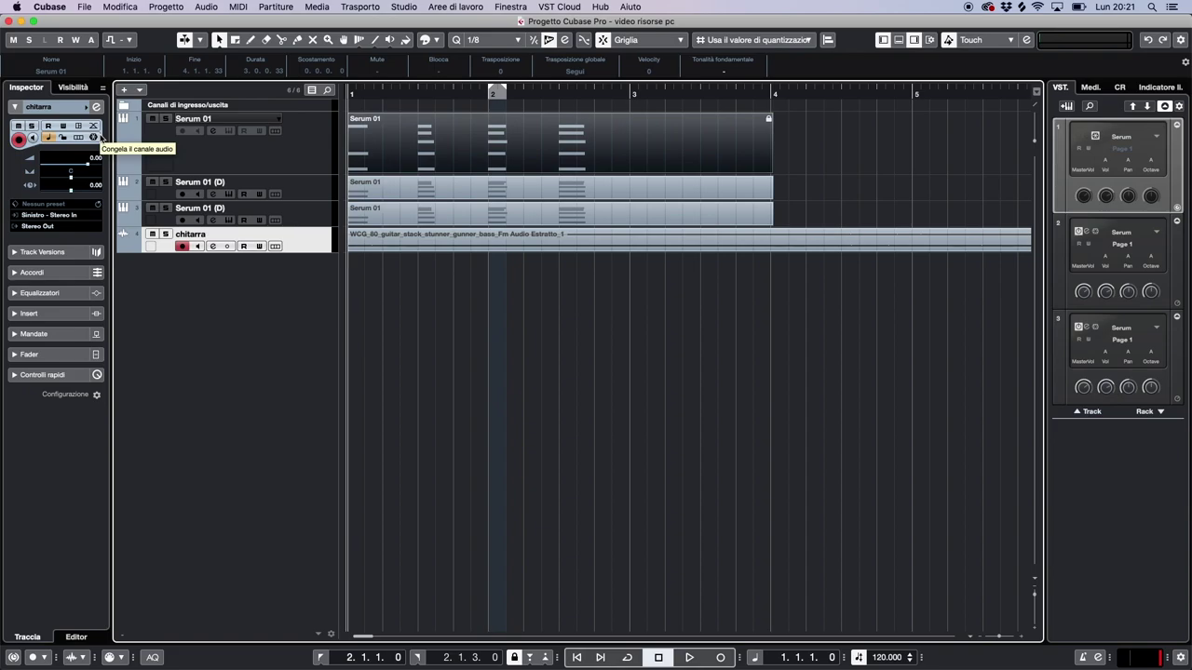
pyautogui.click(40, 313)
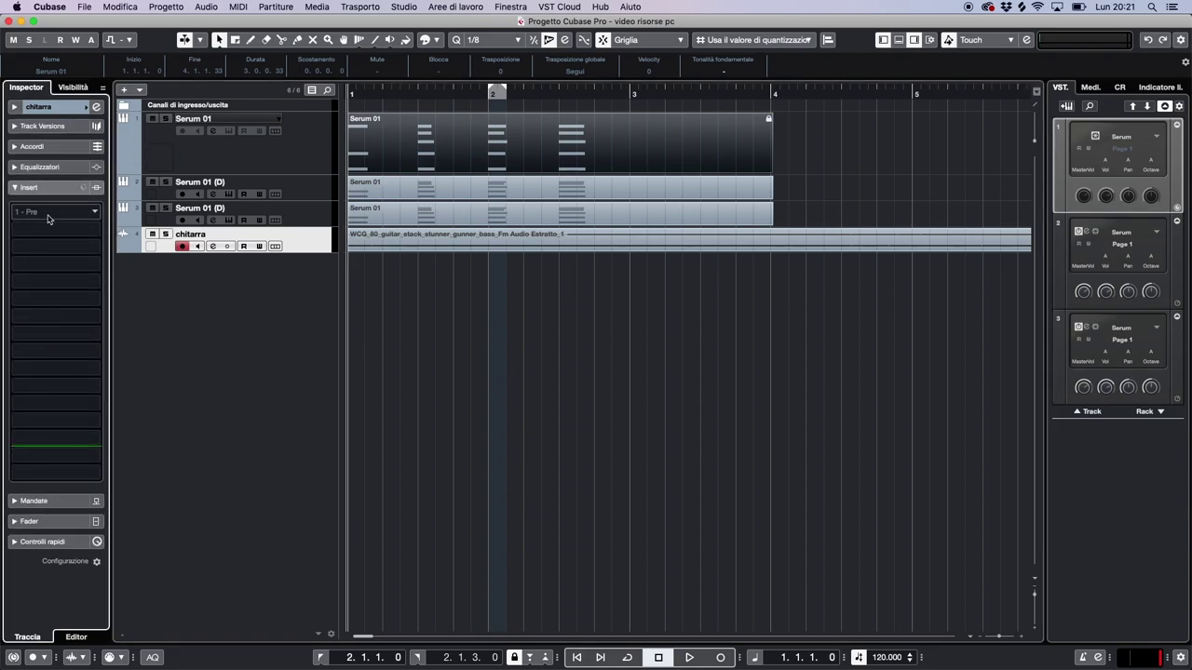
pyautogui.click(58, 107)
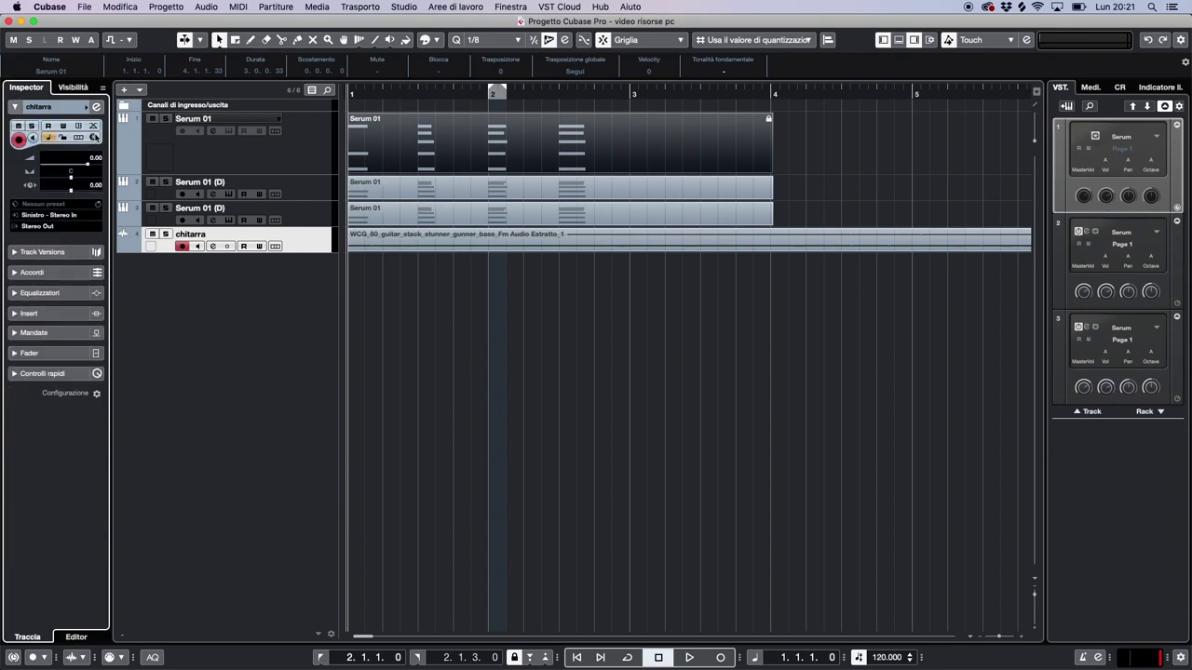
pyautogui.click(93, 138)
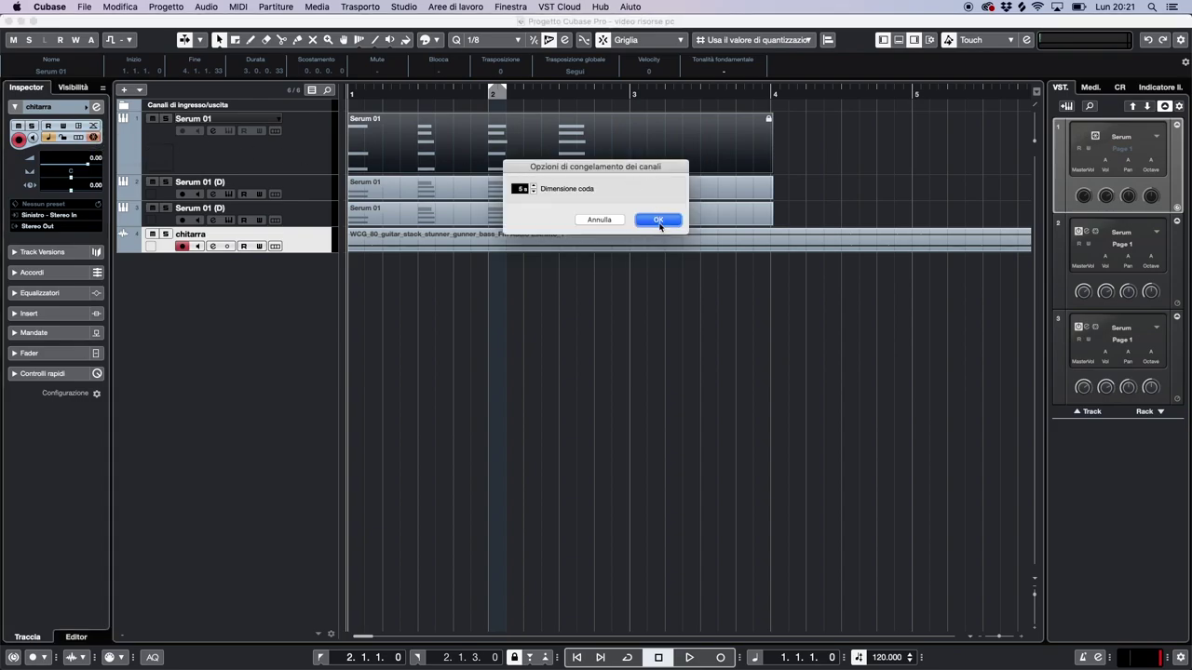
pyautogui.click(659, 224)
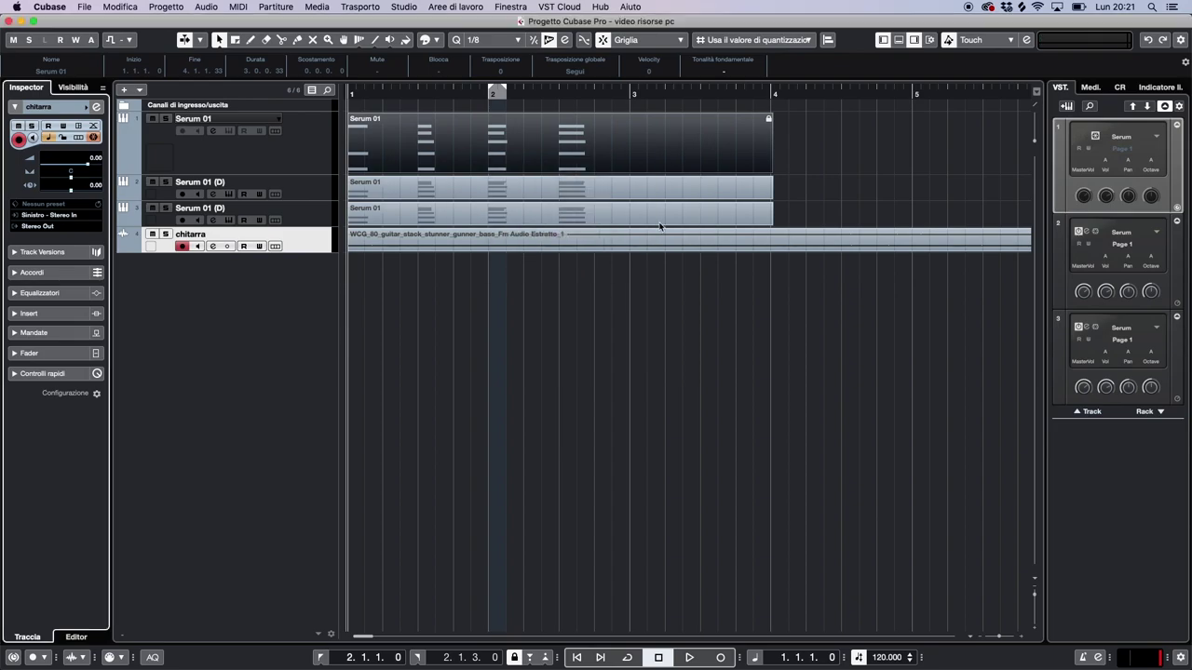
# Show more bars of the arrangement and lower the chitarra track's volume fader to about -8.78.
pyautogui.press('g')
pyautogui.press('g')
pyautogui.press('g')
pyautogui.press('g')
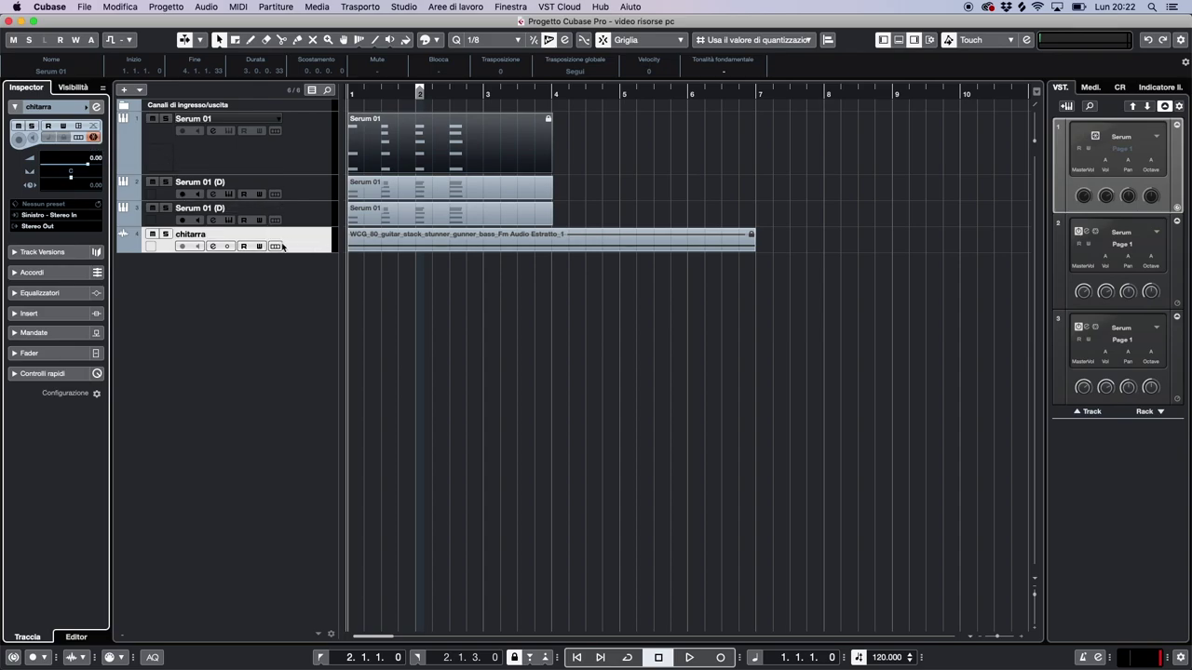
pyautogui.click(28, 352)
pyautogui.moveTo(39, 325); pyautogui.dragTo(41, 365)
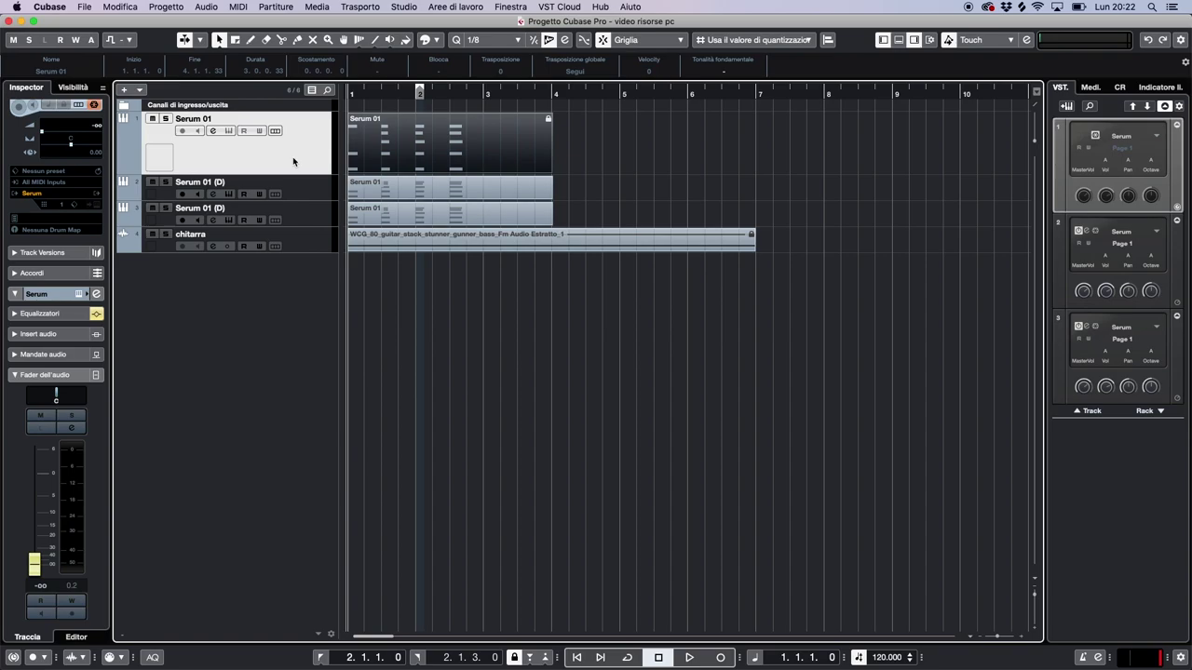
pyautogui.click(326, 243)
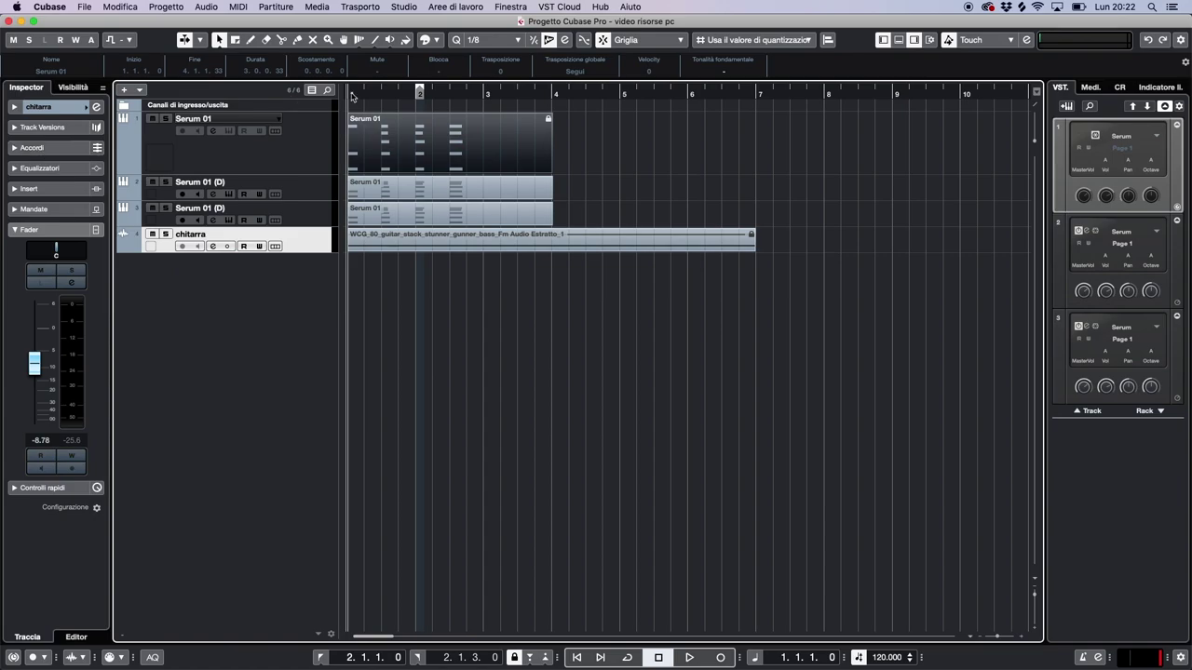
# Open the studio setup and review the VST Audio System and Clarett 2Pre USB device settings.
pyautogui.click(402, 7)
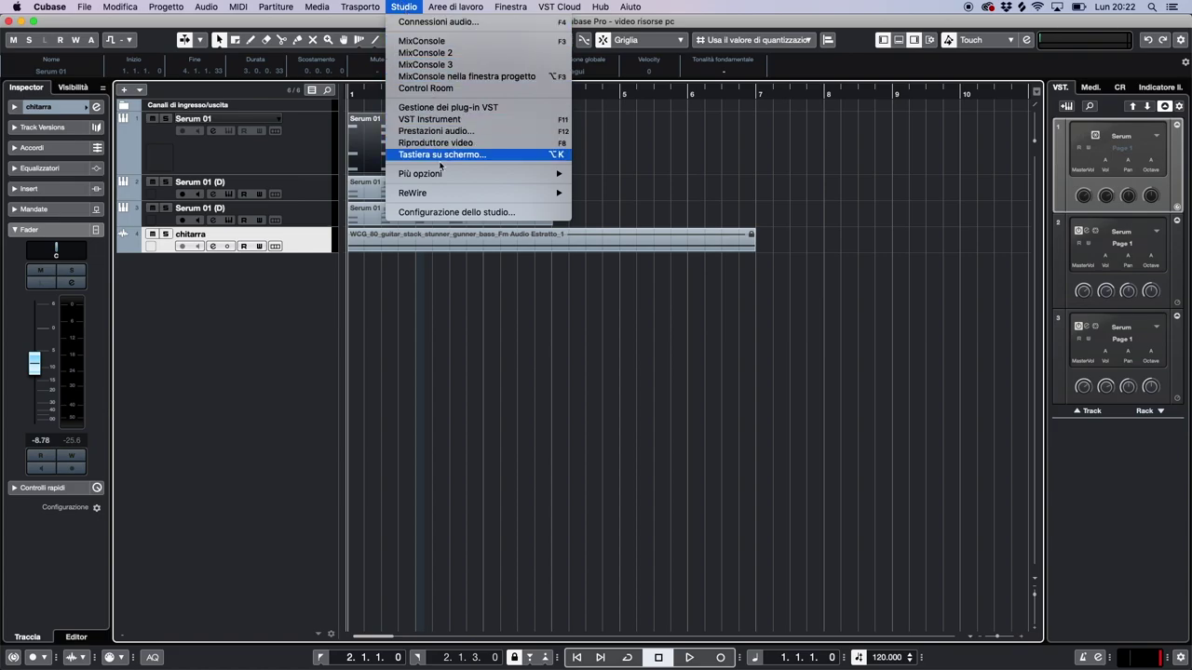
pyautogui.click(442, 212)
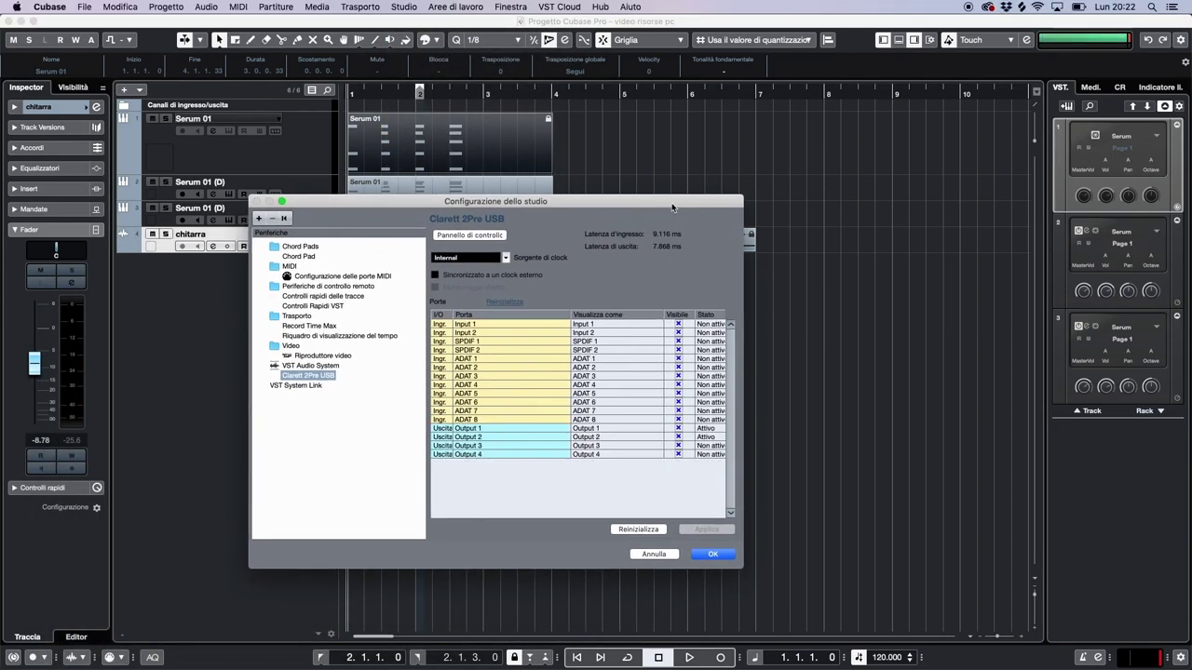
pyautogui.click(317, 367)
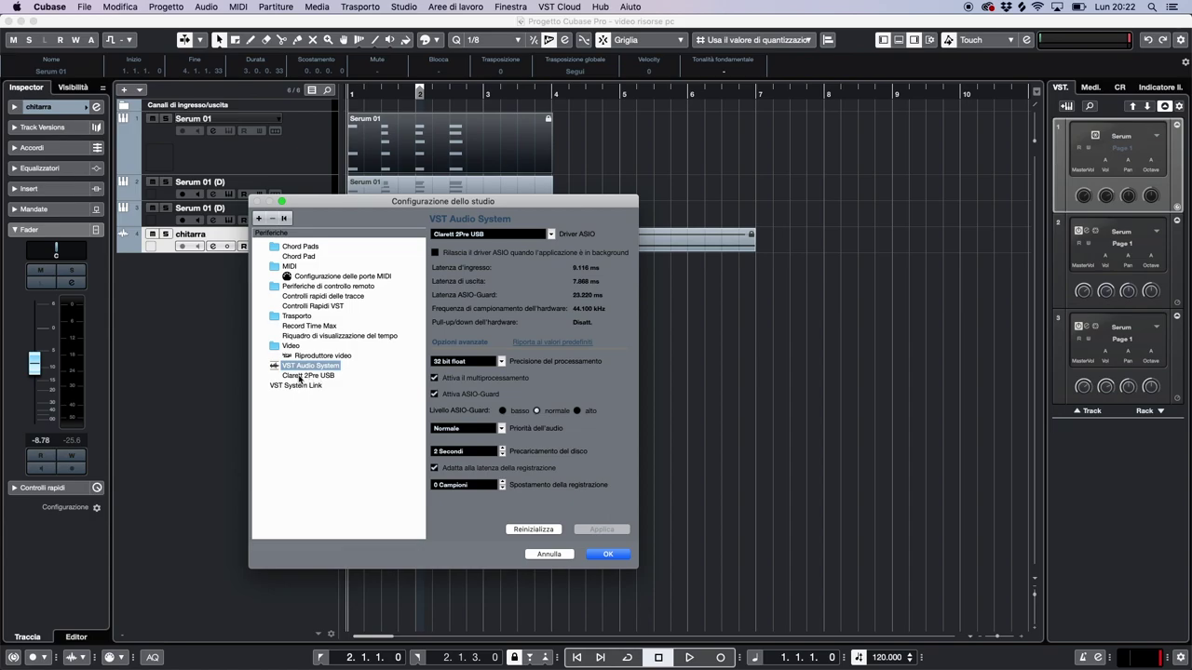
pyautogui.click(301, 376)
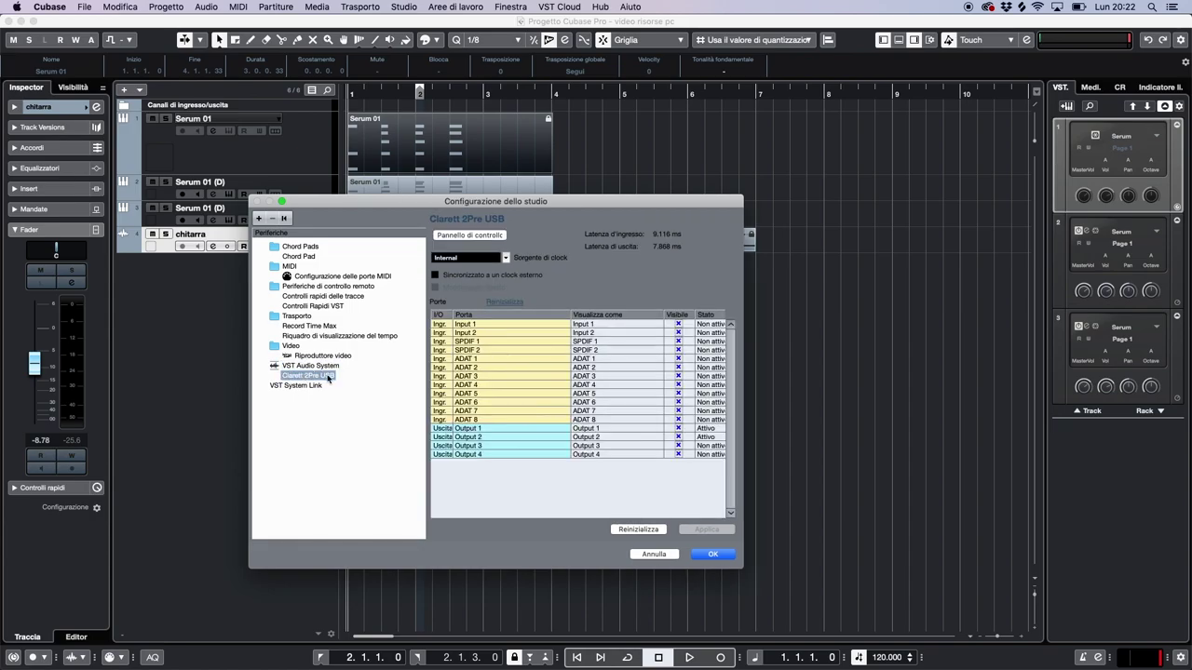
# Set the Clarett 2Pre USB buffer size to 1024 samples in its device settings and confirm the studio setup.
pyautogui.click(465, 235)
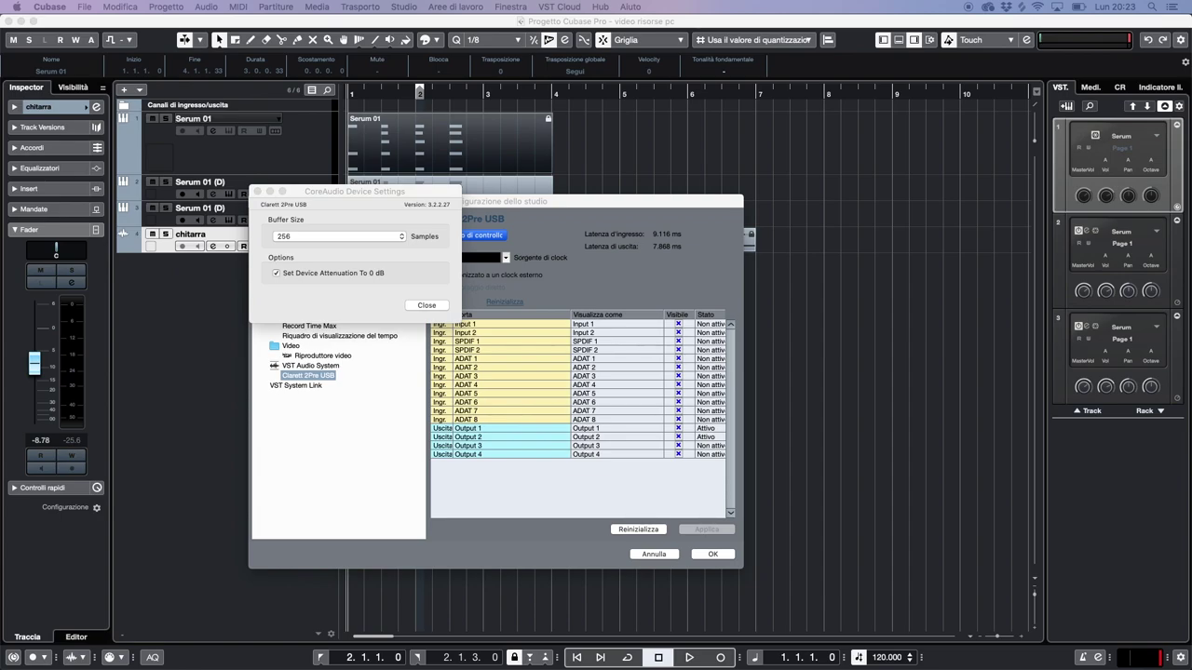
pyautogui.click(310, 239)
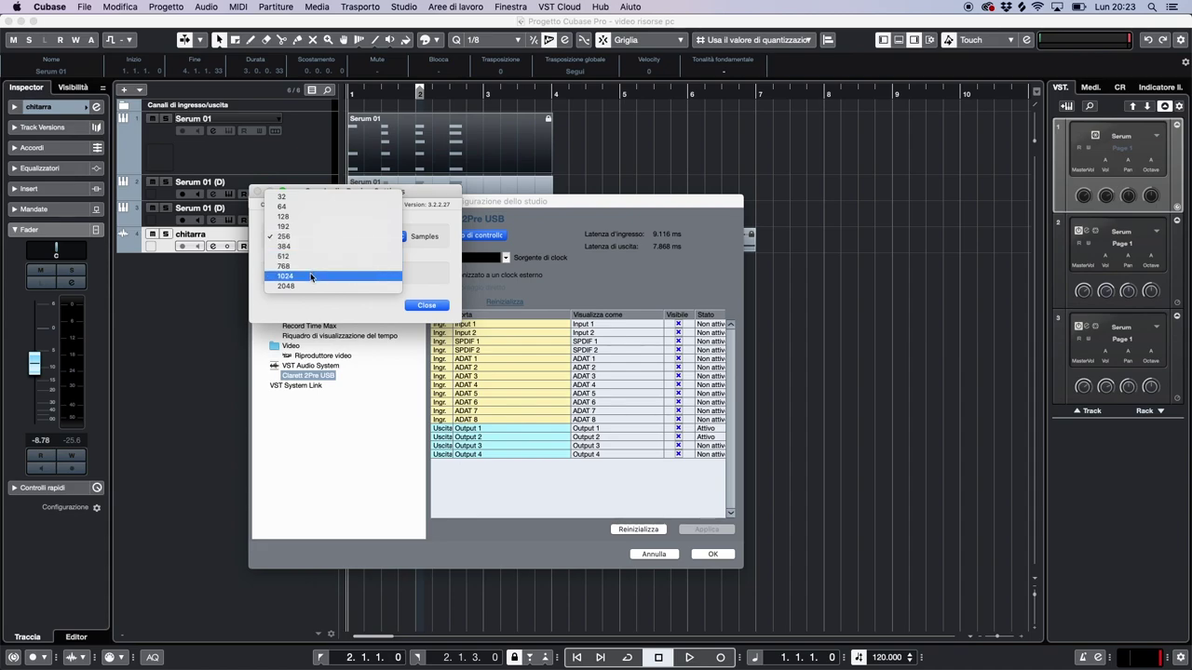
pyautogui.click(311, 276)
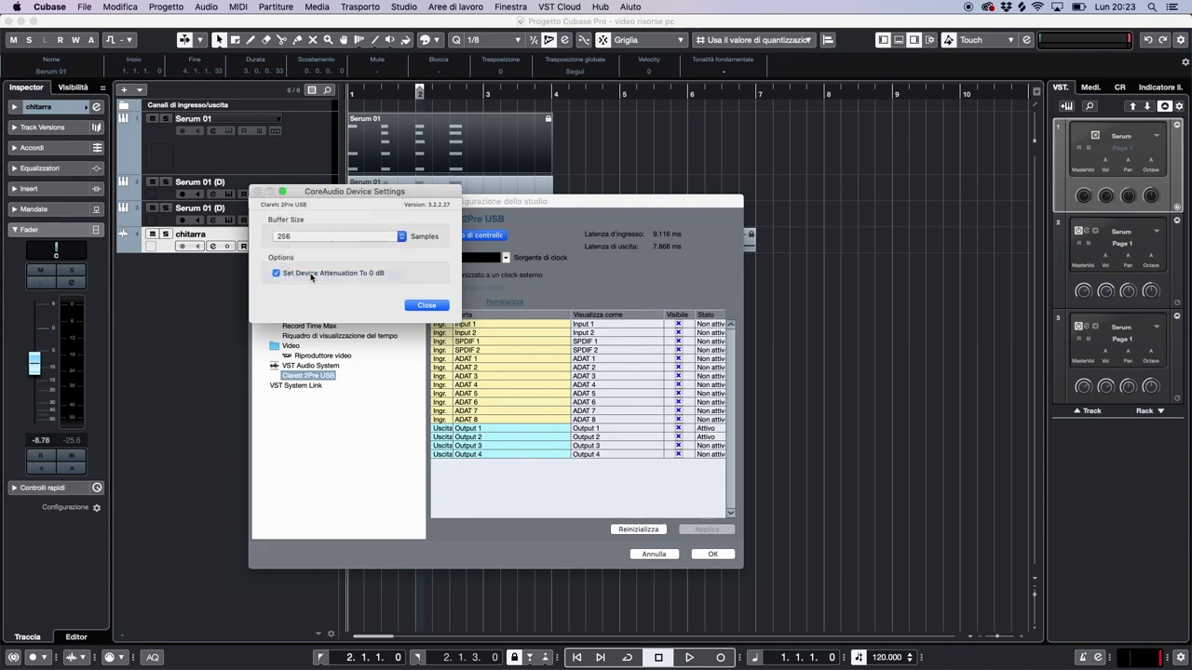
pyautogui.click(421, 308)
pyautogui.click(711, 554)
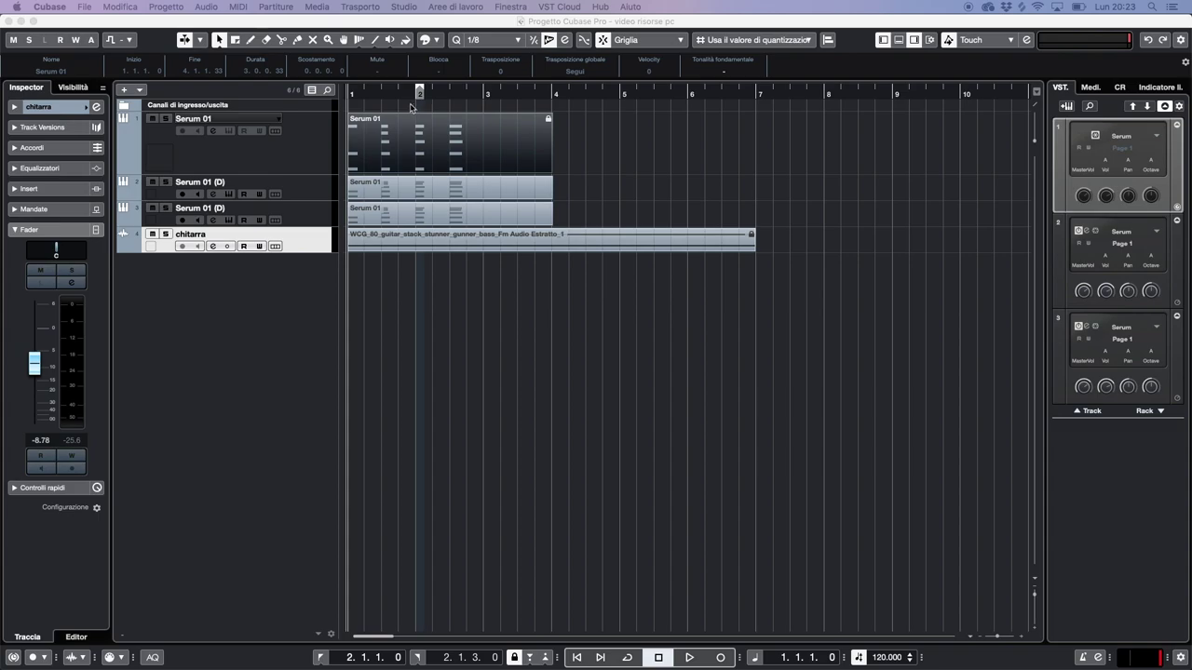
# Play the arrangement briefly and stop it to check the audio load with the frozen tracks and larger buffer.
pyautogui.press('space')
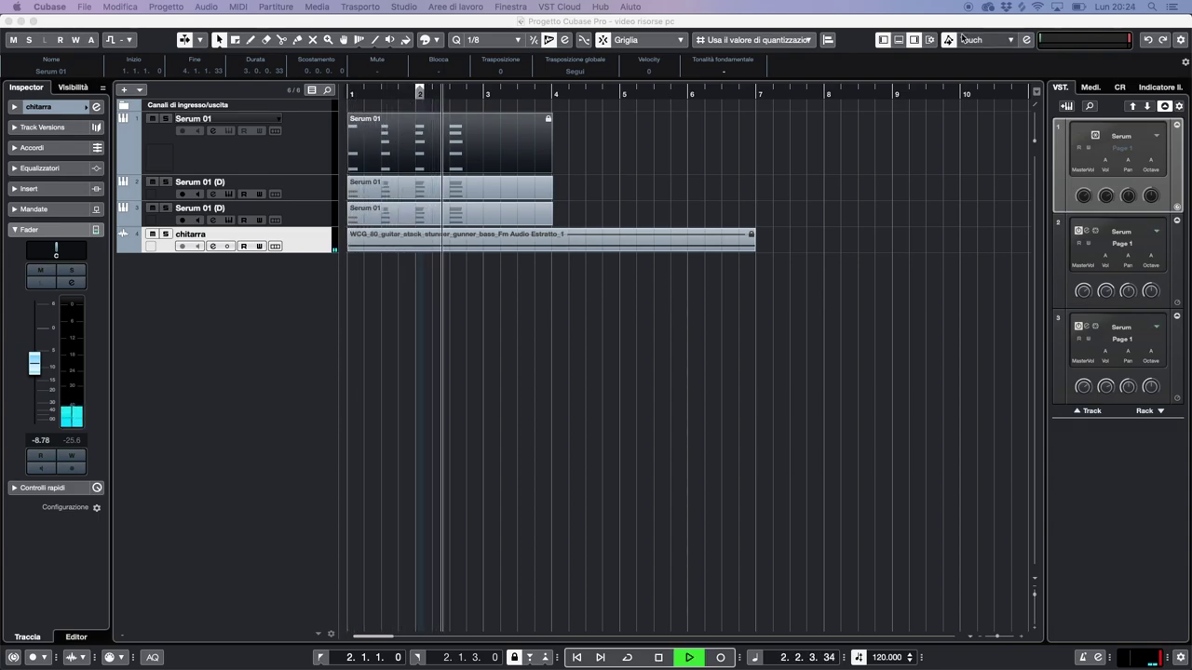
pyautogui.press('space')
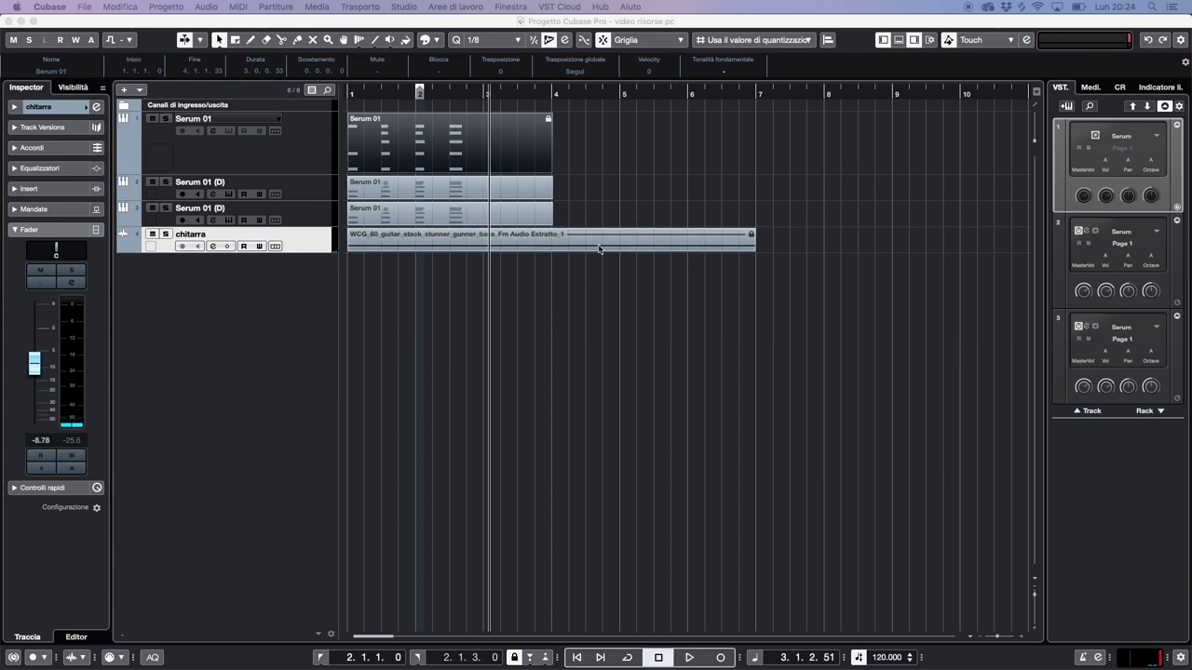
# Review the Clarett 2Pre USB buffer size choices in the studio setup, keep 1024 samples, and test playback briefly.
pyautogui.click(408, 7)
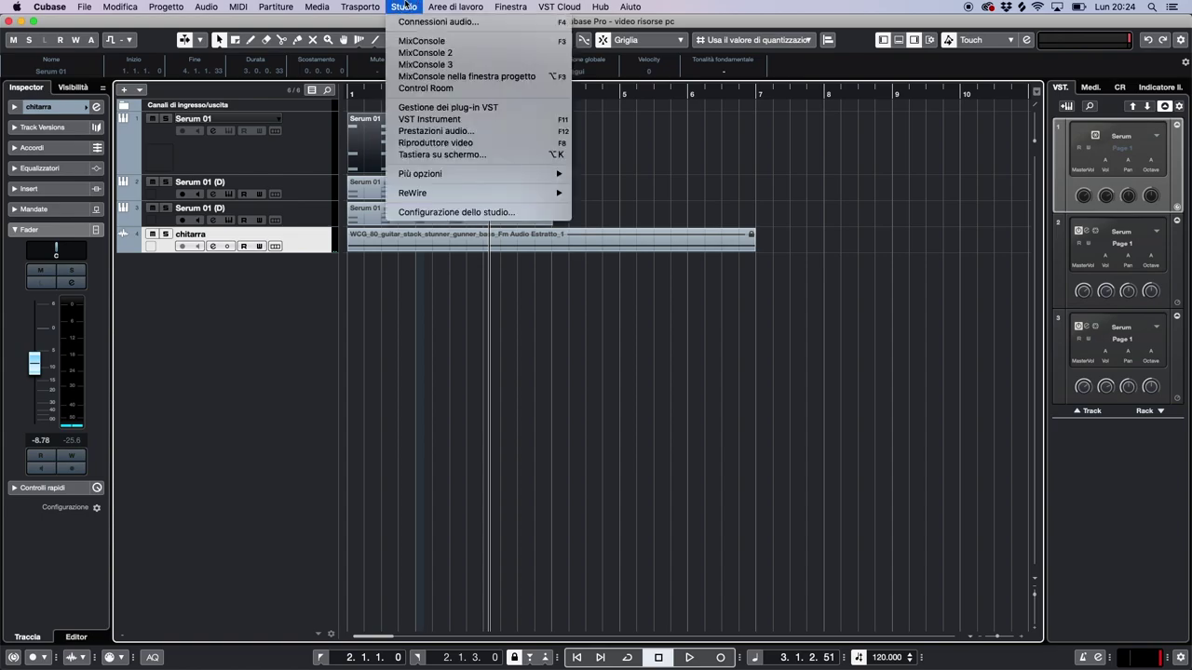
pyautogui.click(456, 212)
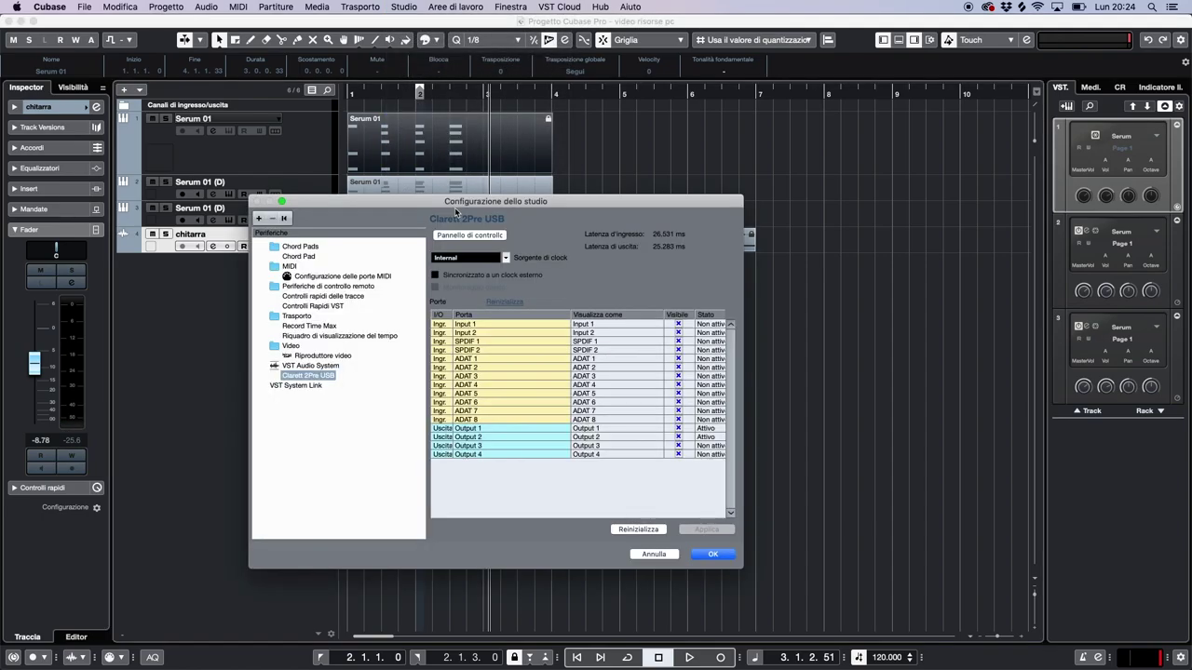
pyautogui.click(468, 237)
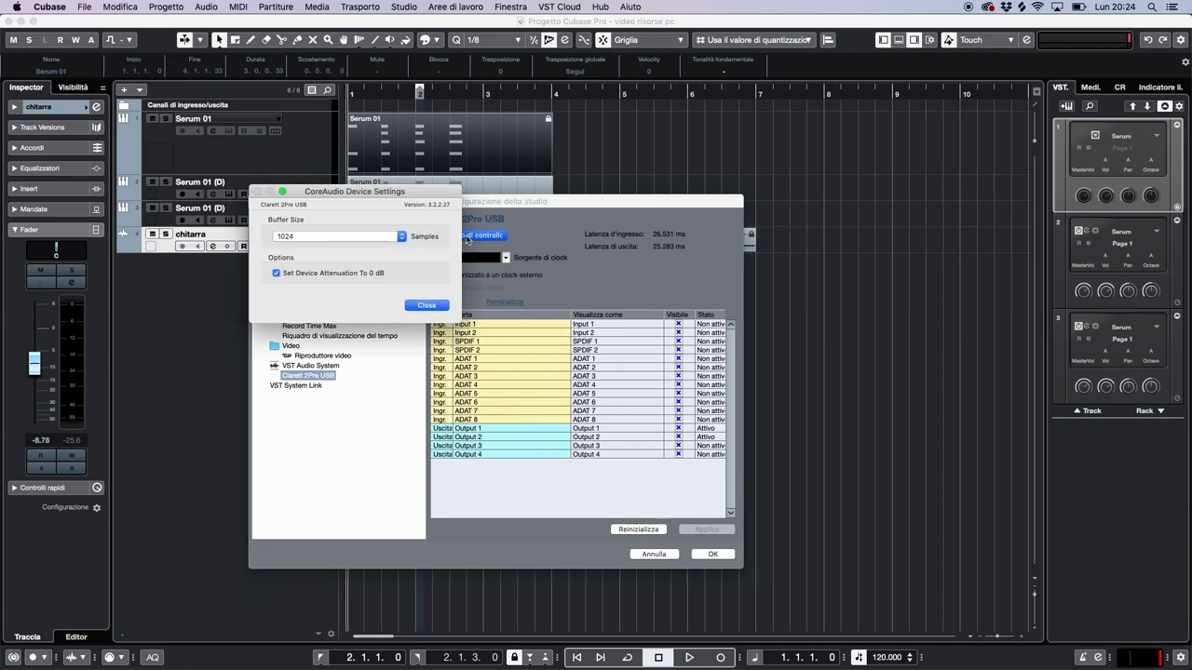
pyautogui.click(368, 239)
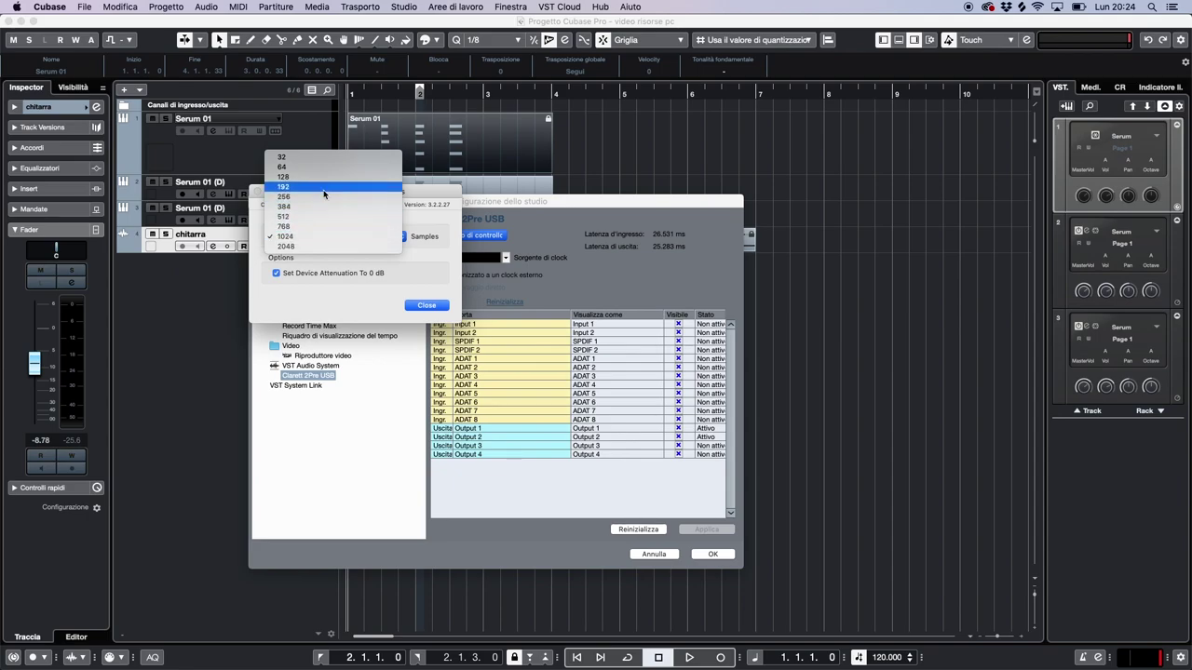
pyautogui.click(310, 238)
pyautogui.click(427, 304)
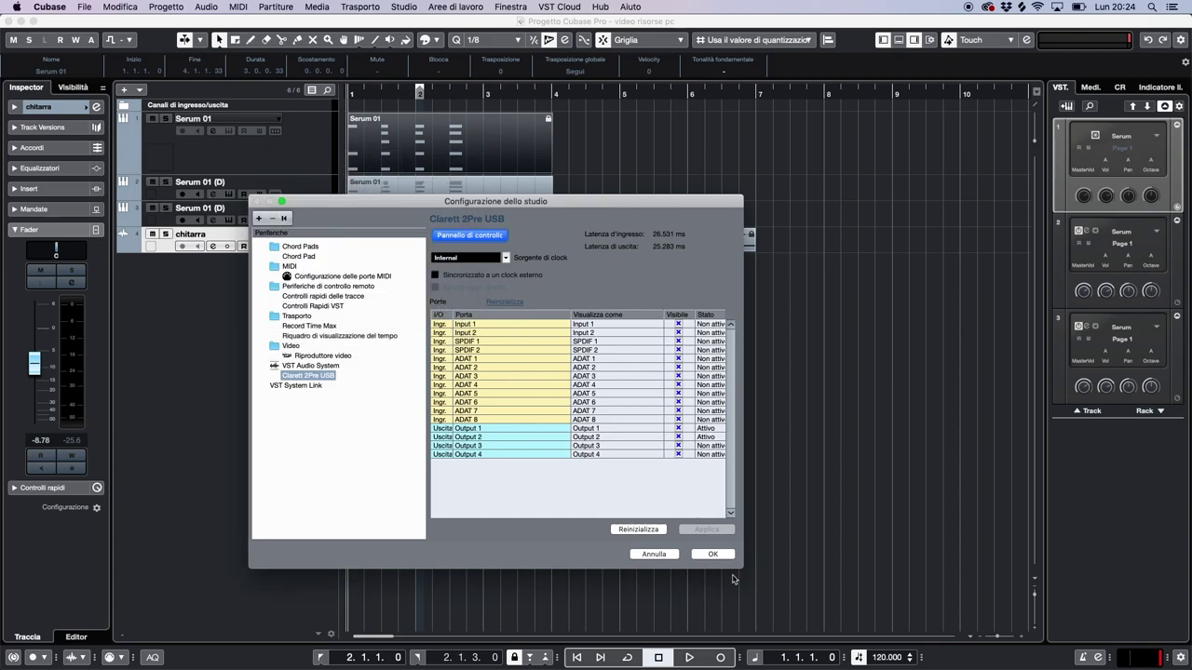
pyautogui.click(712, 555)
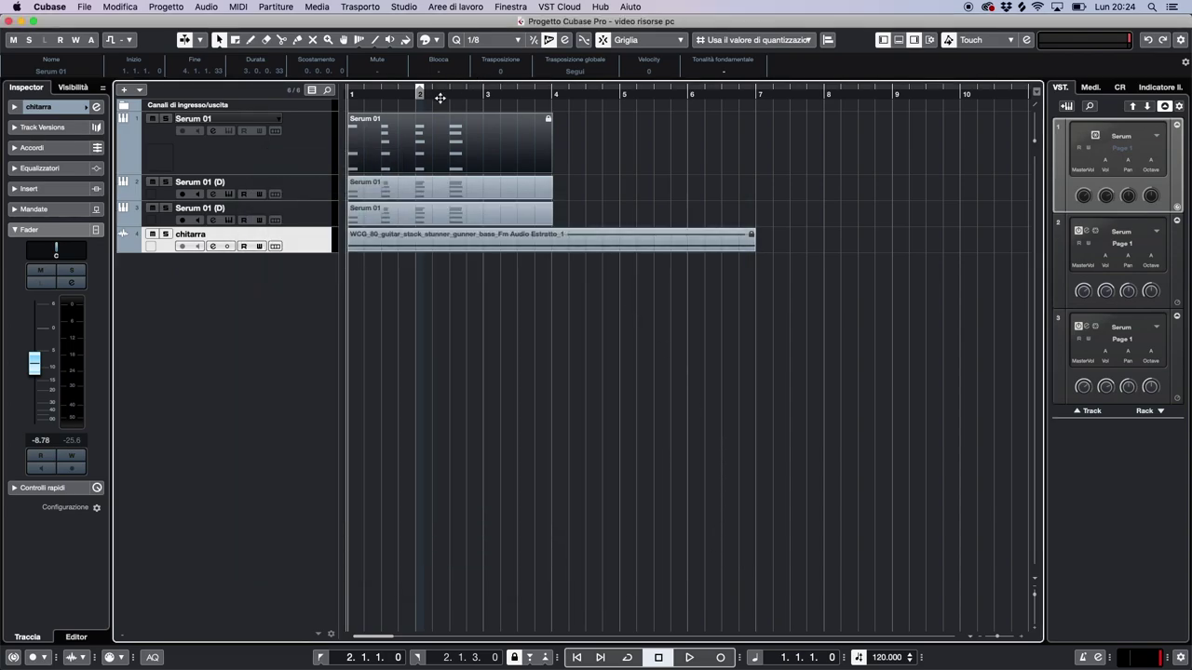
pyautogui.press('space')
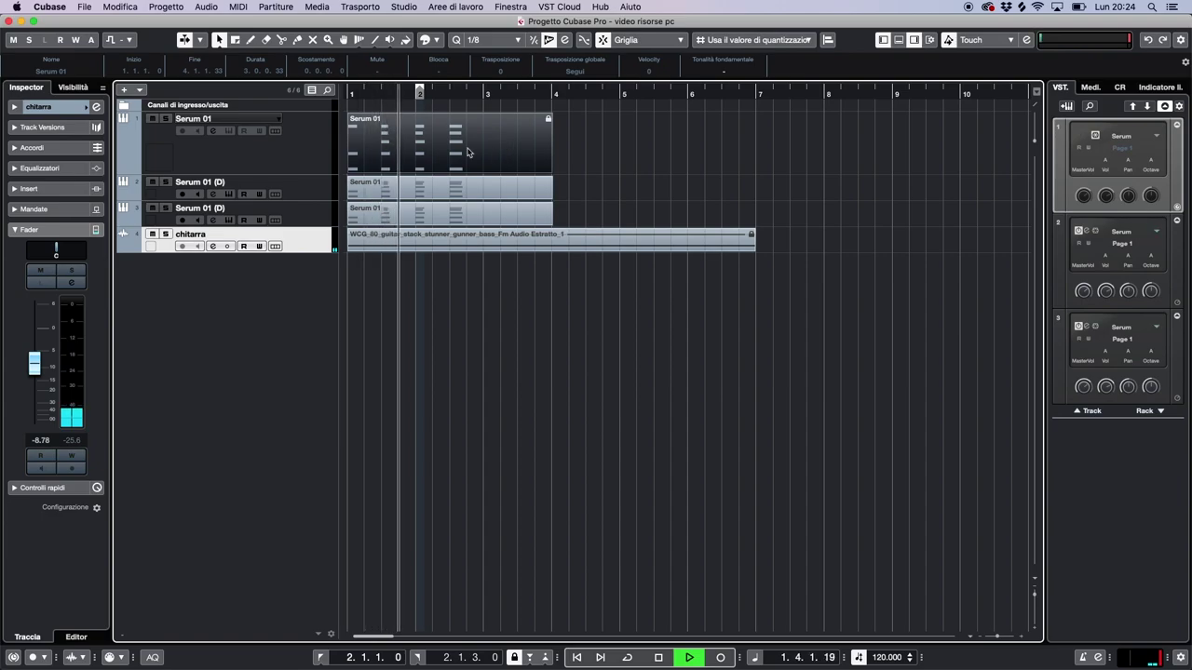
pyautogui.press('space')
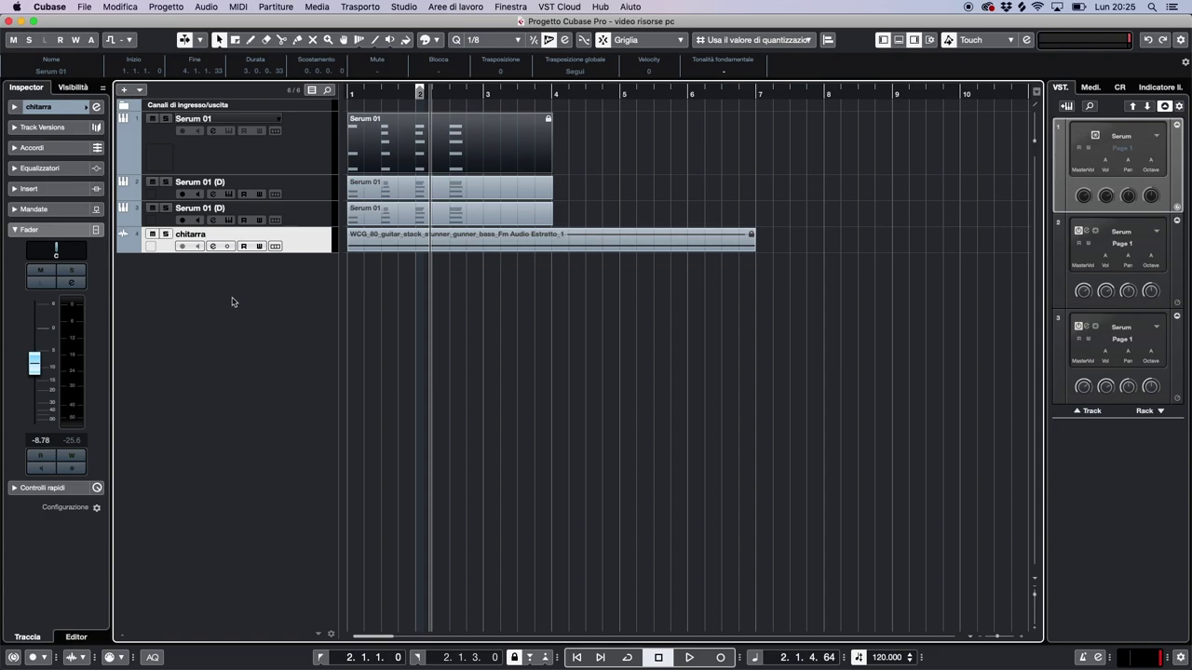
# Examine the first Serum 01 track and chitarra's basic track settings, and select the upper Serum 01 (D) track.
pyautogui.click(313, 162)
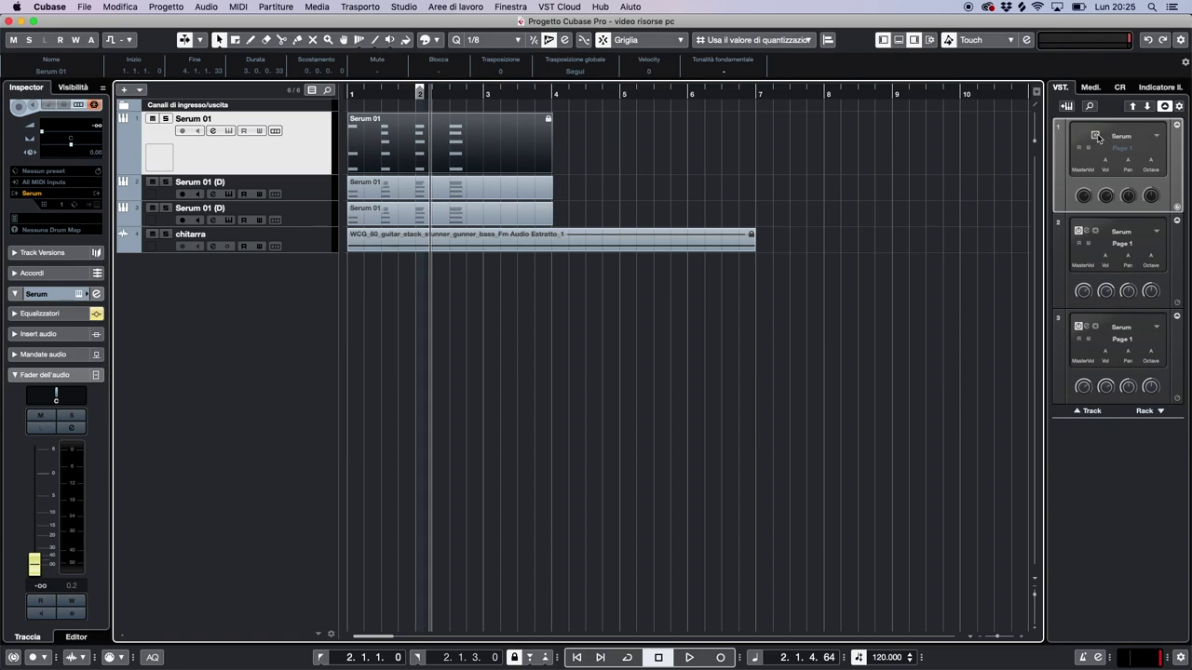
pyautogui.click(311, 240)
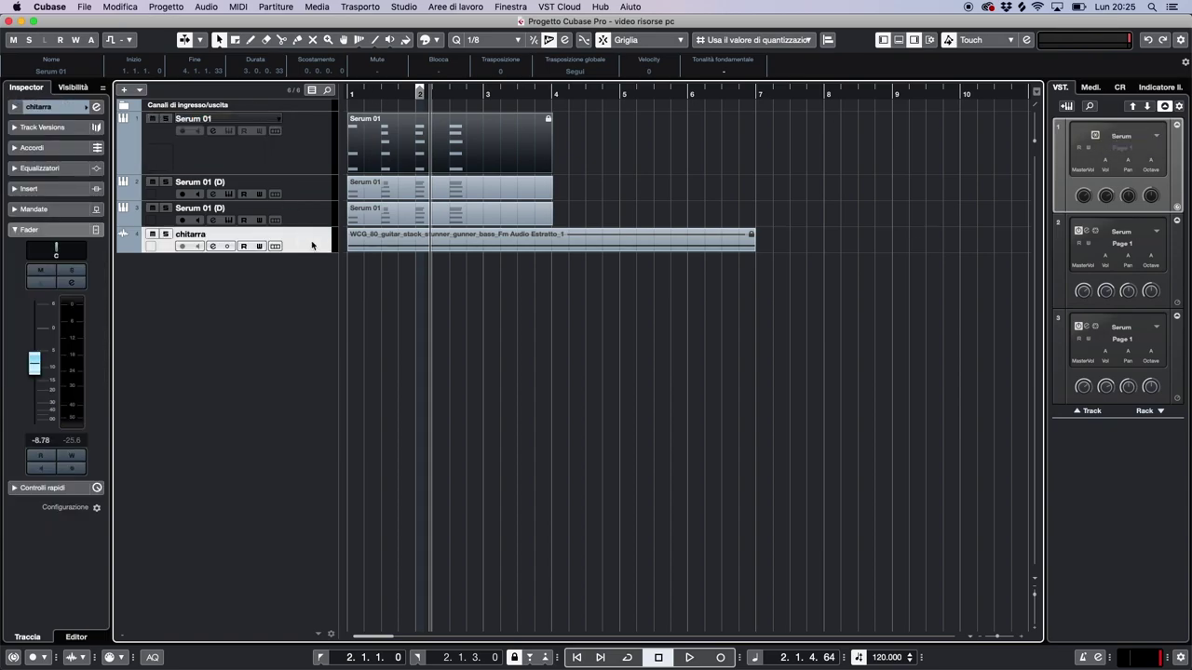
pyautogui.click(44, 108)
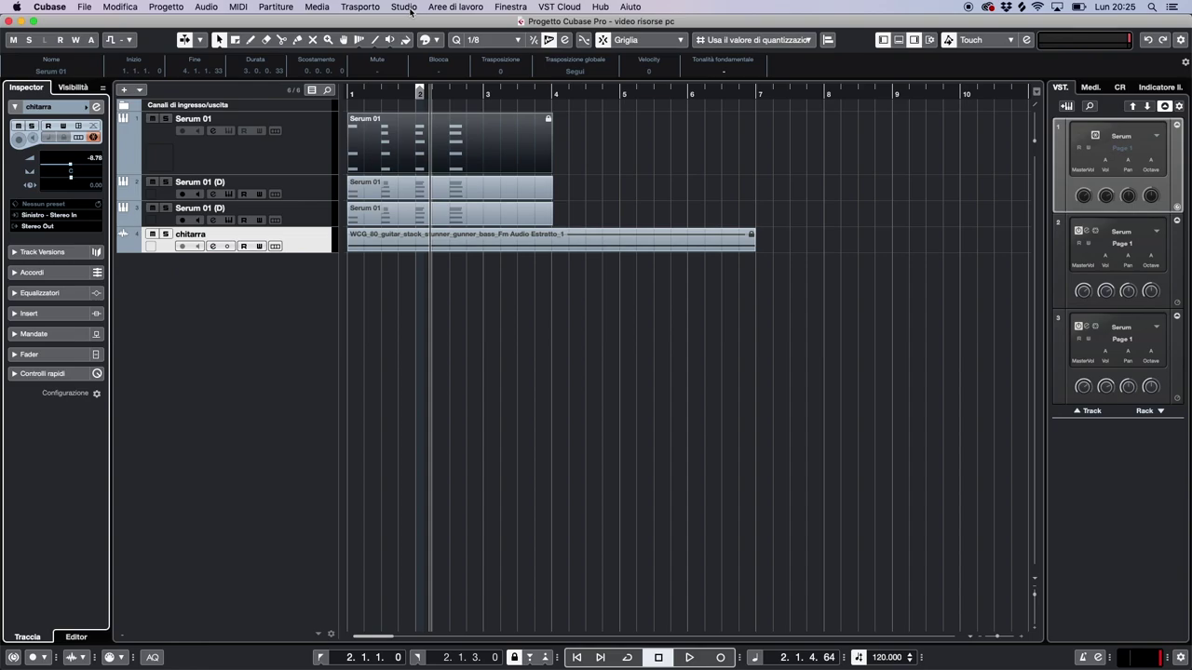
pyautogui.click(321, 191)
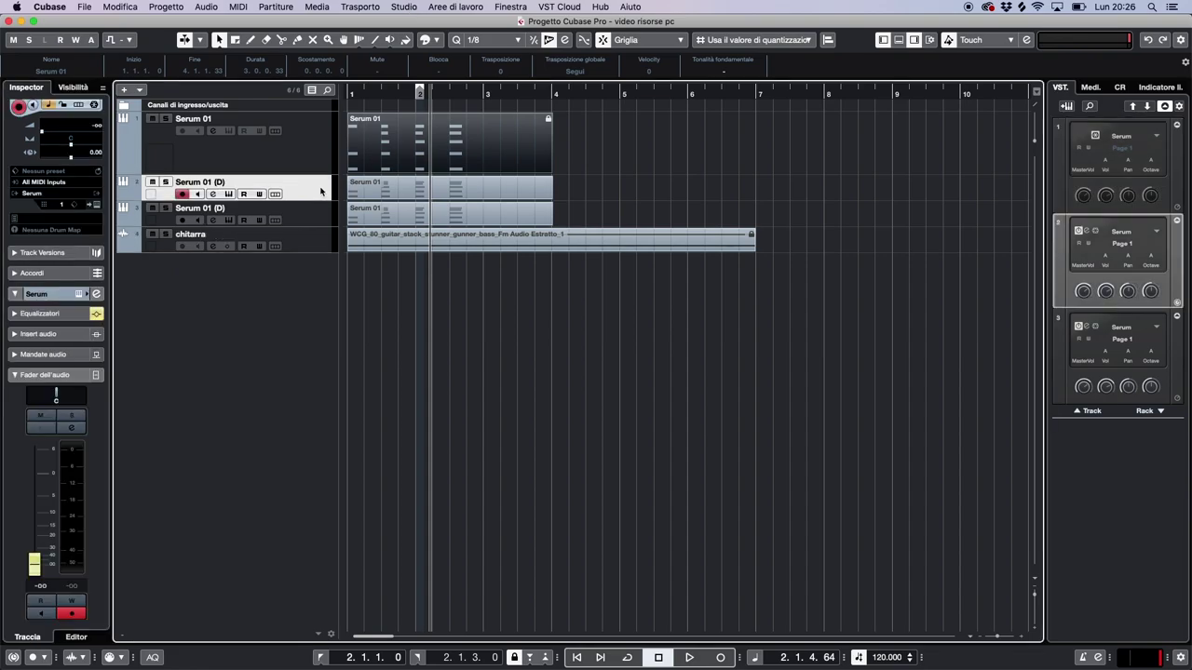